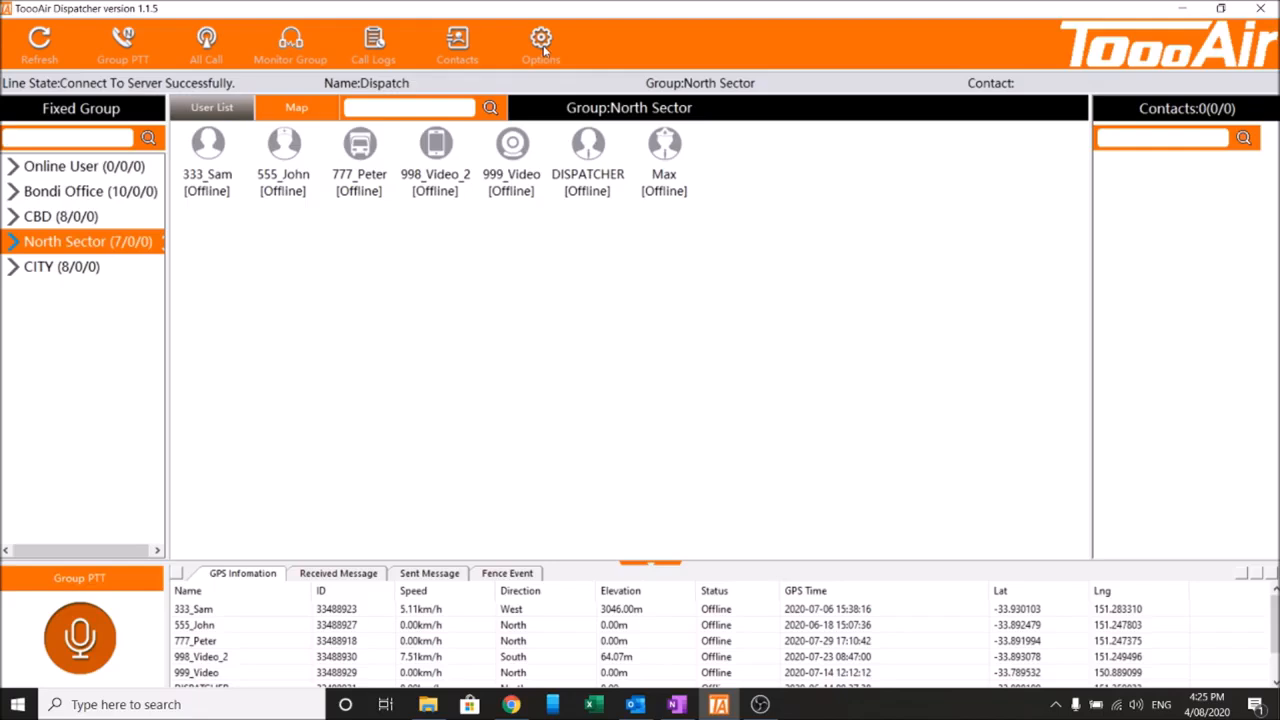
Open the Options dialog.
{"action": "left_click", "coordinate": [543, 48]}
{"action": "left_click_drag", "start_coordinate": [614, 122], "coordinate": [873, 165]}
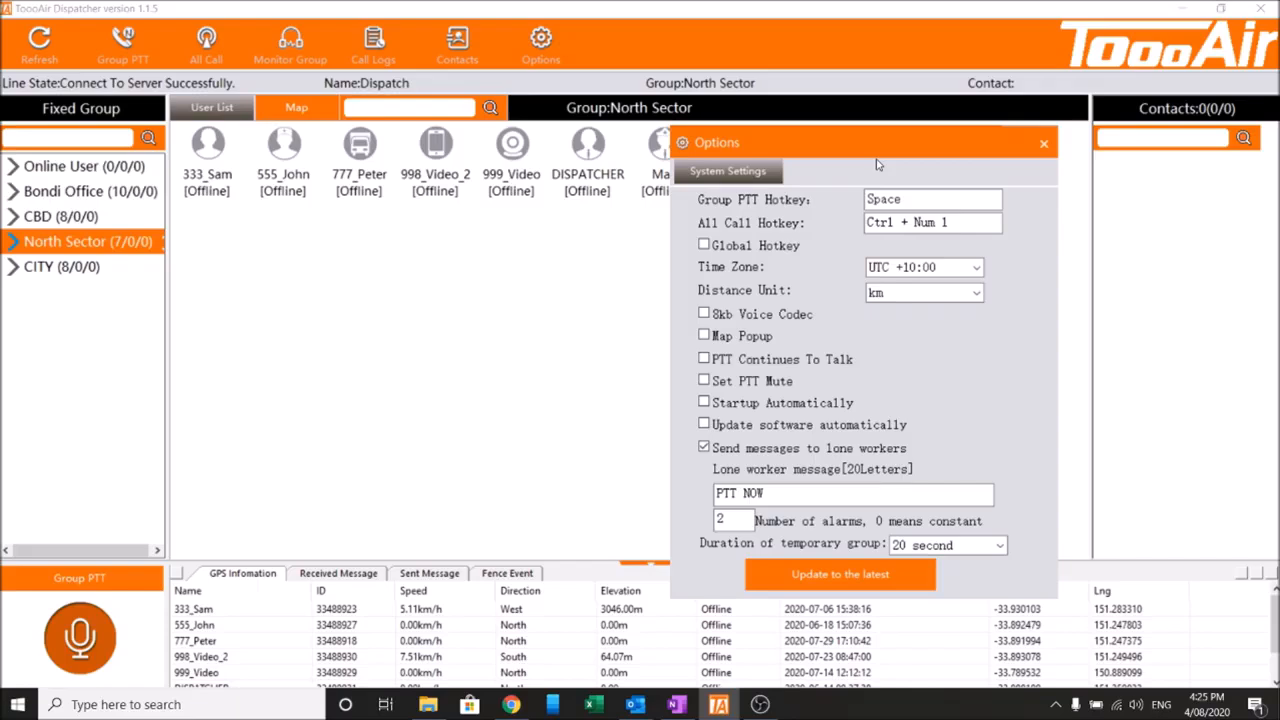
{"action": "left_click_drag", "start_coordinate": [877, 163], "coordinate": [883, 187]}
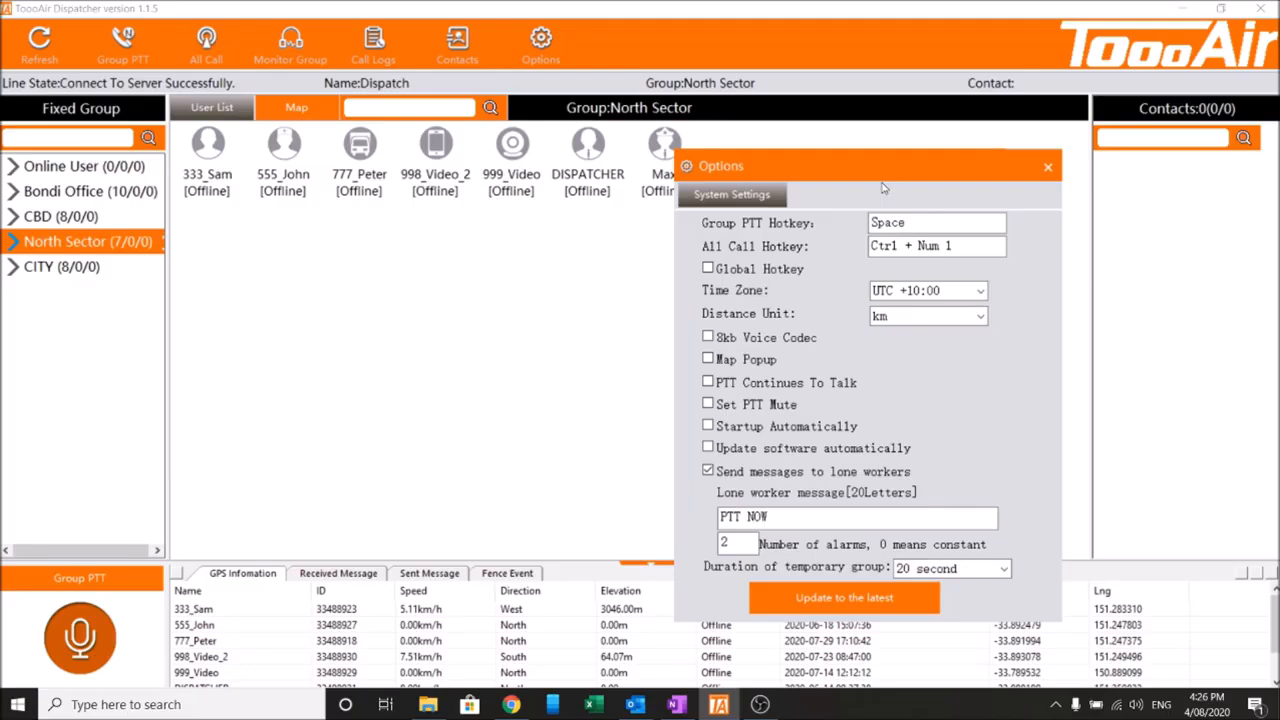
Set the Group PTT hotkey to Num 1.
{"action": "left_click", "coordinate": [957, 229]}
{"action": "left_click_drag", "start_coordinate": [894, 176], "coordinate": [952, 150]}
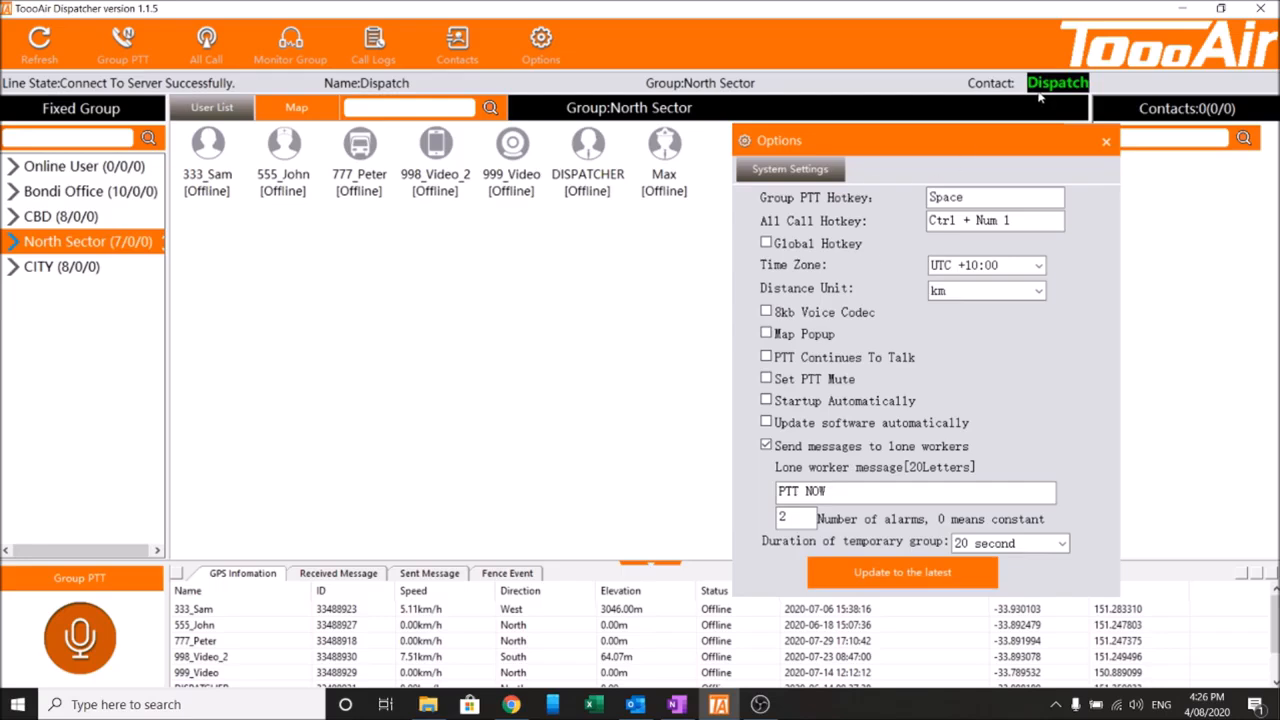
{"action": "left_click", "coordinate": [1025, 196]}
{"action": "key", "text": "KP_1"}
Set the All Call hotkey to Num 2.
{"action": "left_click", "coordinate": [495, 311]}
{"action": "left_click", "coordinate": [1009, 220]}
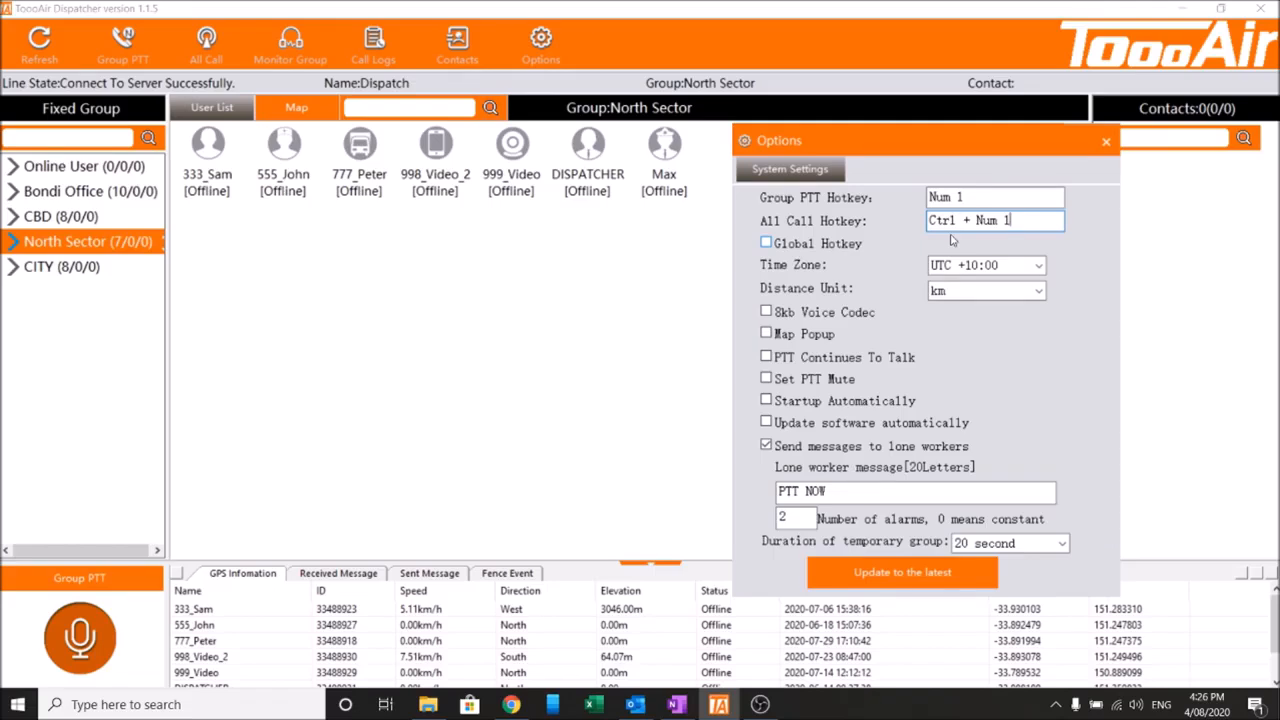
{"action": "key", "text": "KP_2"}
{"action": "left_click_drag", "start_coordinate": [882, 150], "coordinate": [806, 152]}
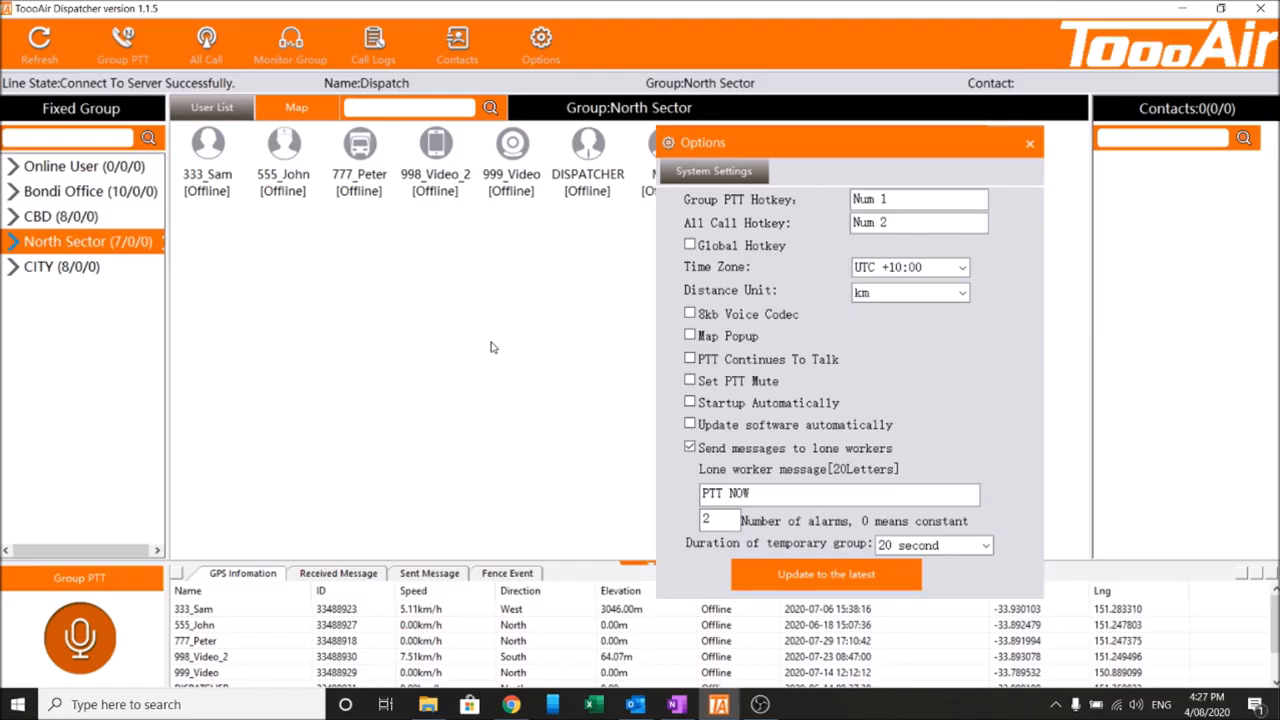
Enable Global Hotkey and test the Num 1 hotkey while other applications are in front.
{"action": "left_click", "coordinate": [768, 256]}
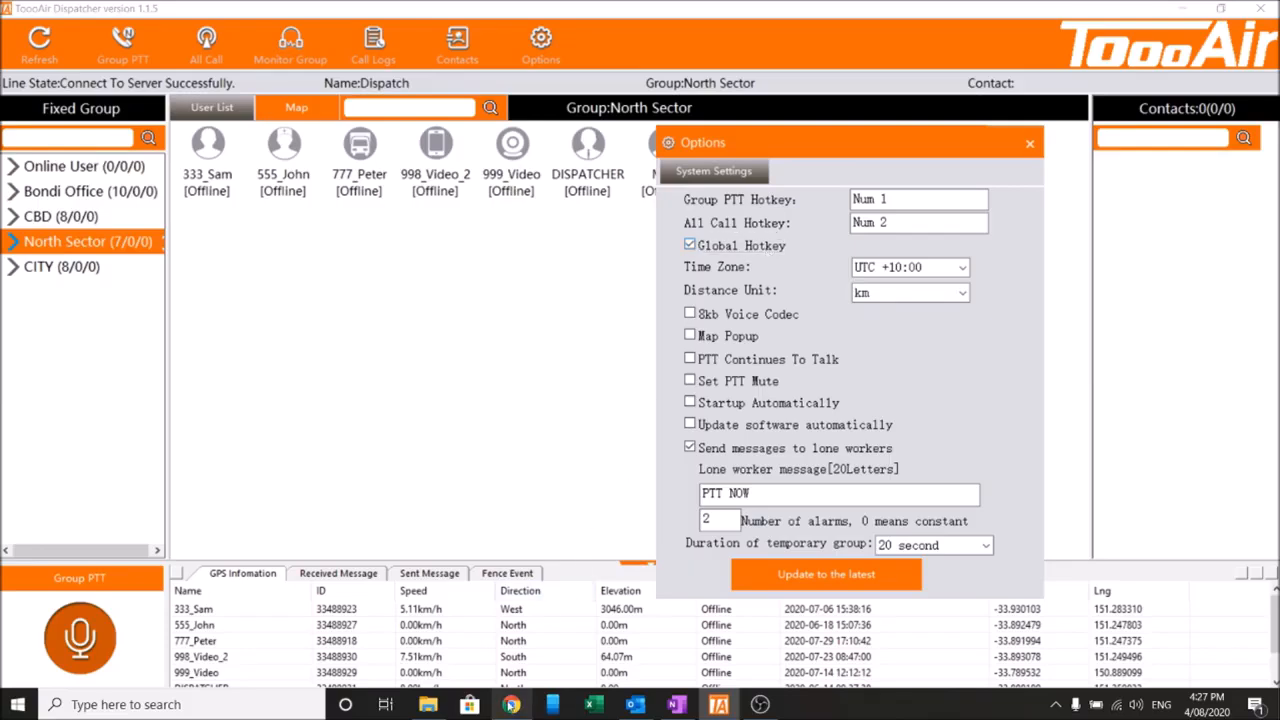
{"action": "left_click", "coordinate": [511, 704]}
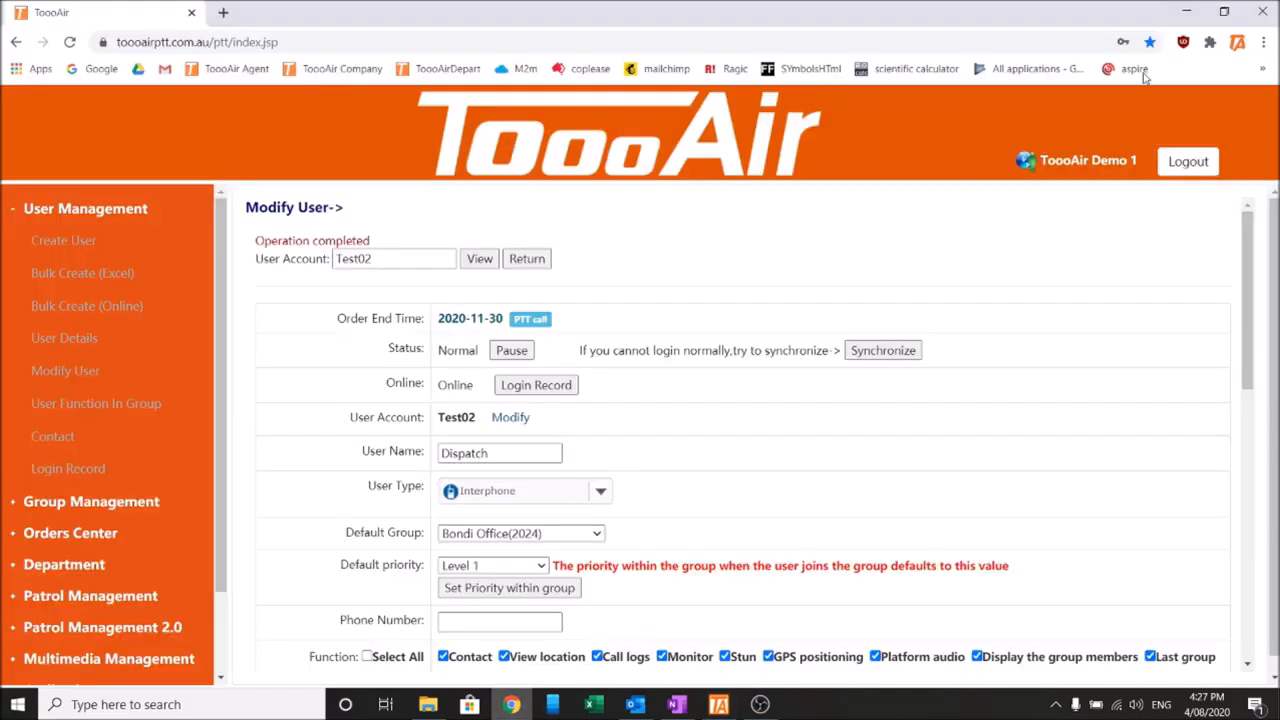
{"action": "left_click", "coordinate": [1186, 12]}
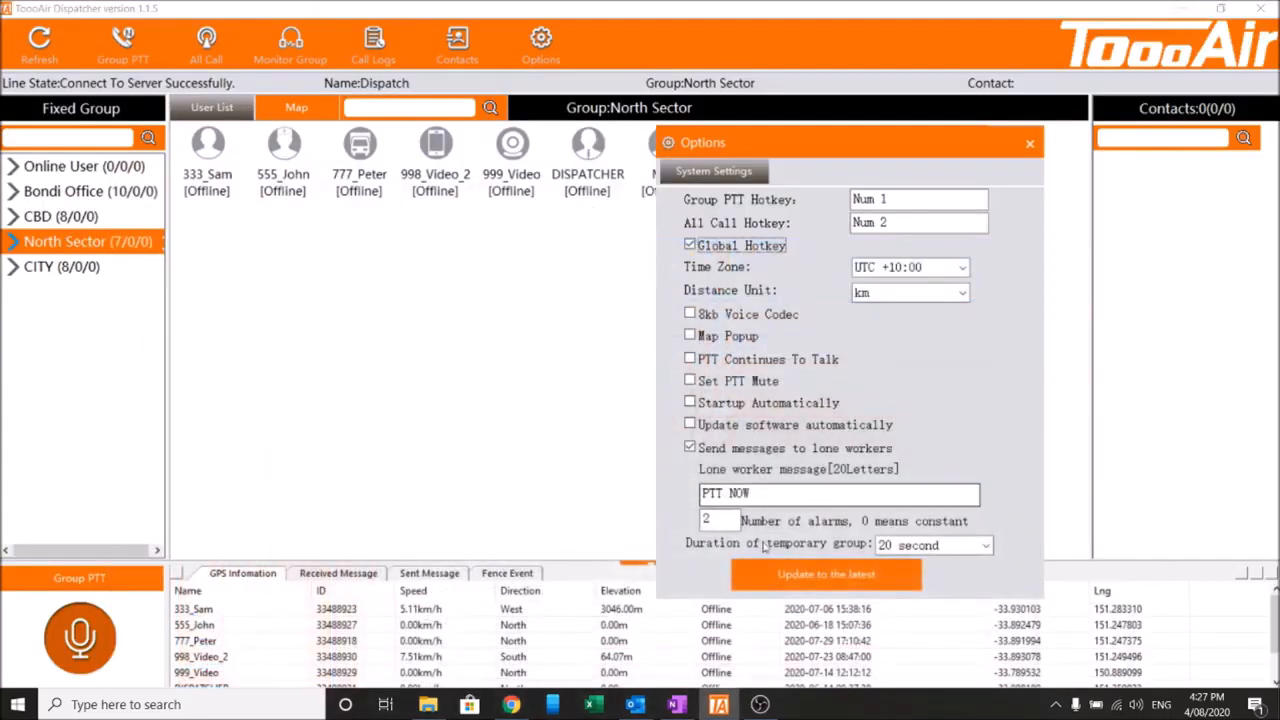
{"action": "left_click", "coordinate": [679, 705]}
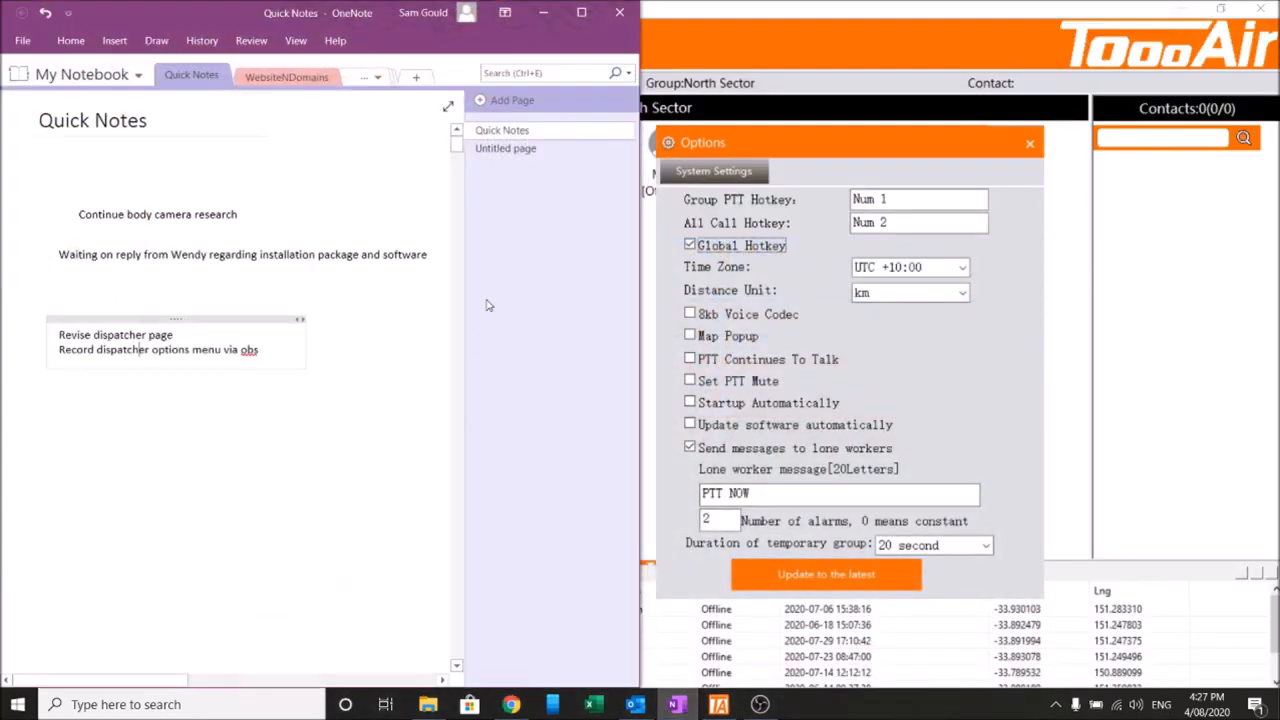
{"action": "left_click", "coordinate": [545, 13]}
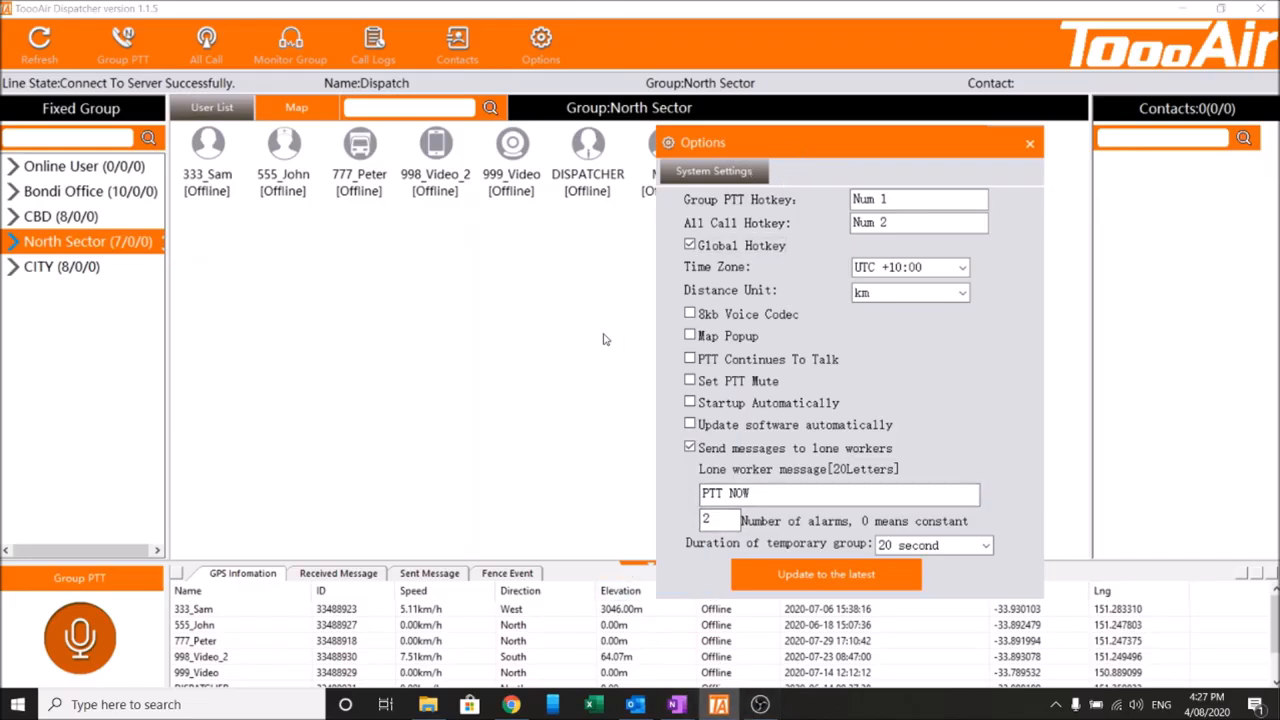
{"action": "key", "text": "KP_1"}
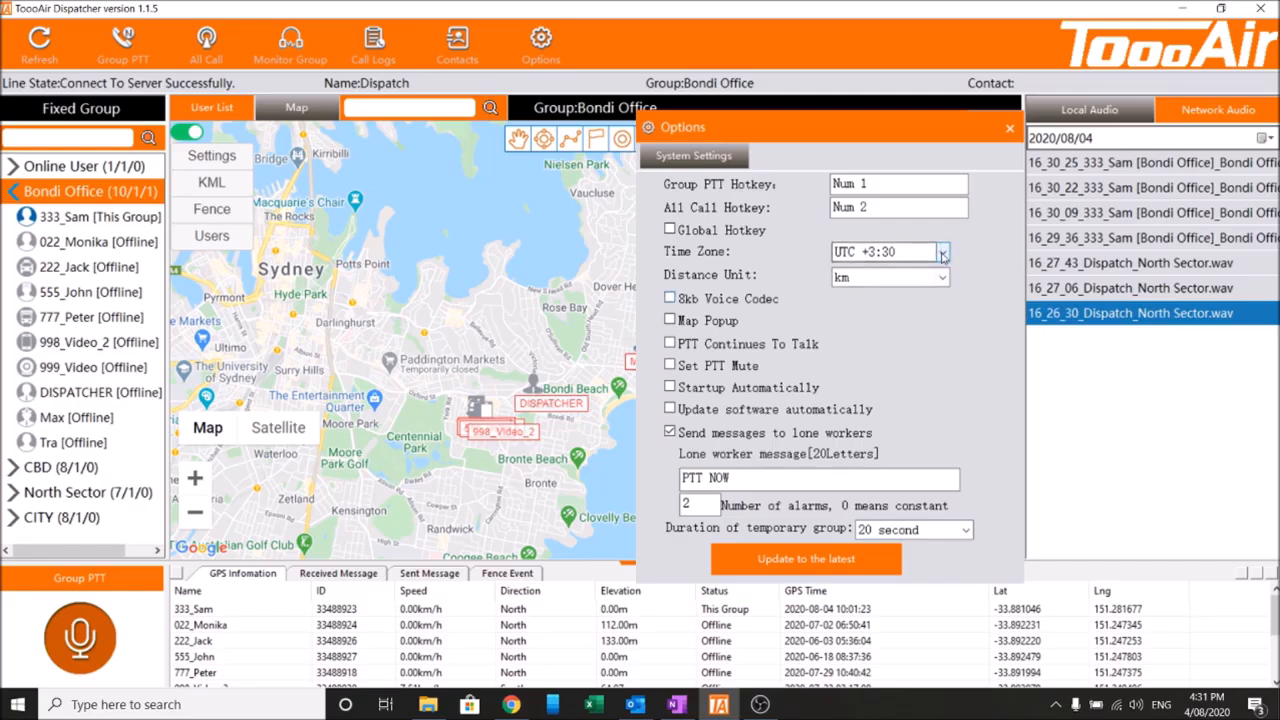
Set the time zone to UTC +10:00.
{"action": "left_click", "coordinate": [942, 256]}
{"action": "left_click", "coordinate": [912, 620]}
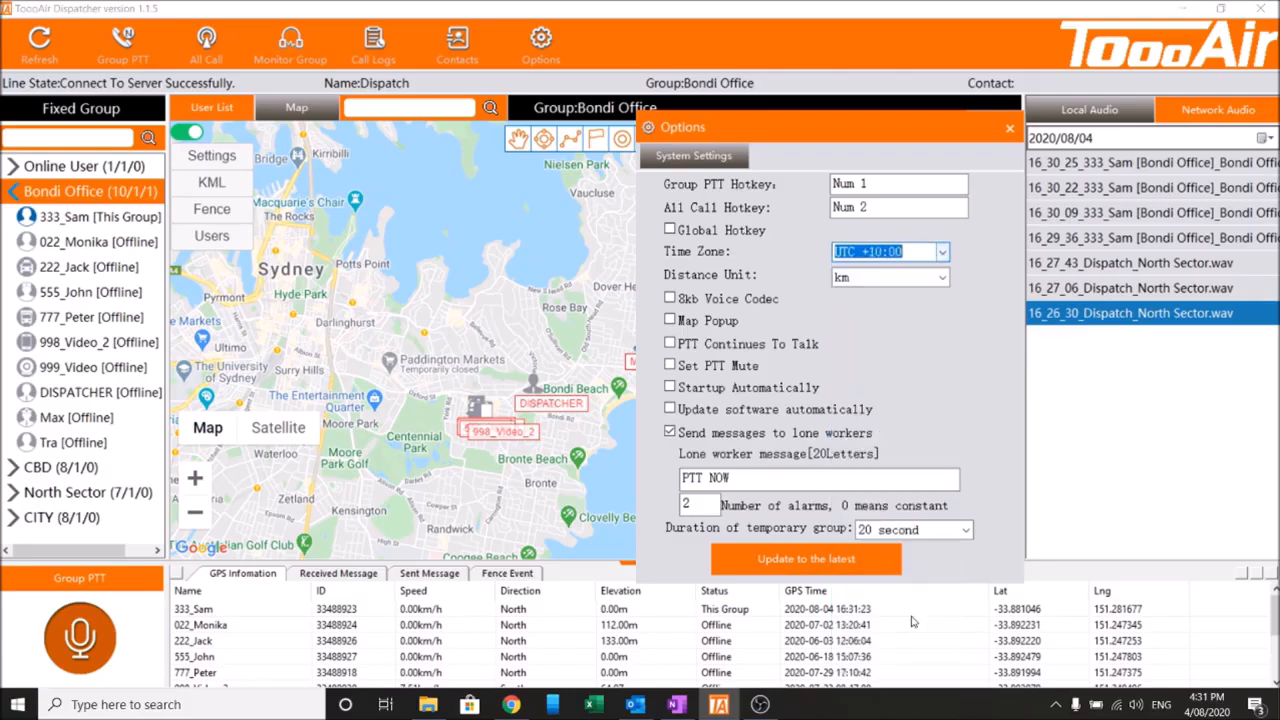
{"action": "left_click_drag", "start_coordinate": [807, 125], "coordinate": [727, 126]}
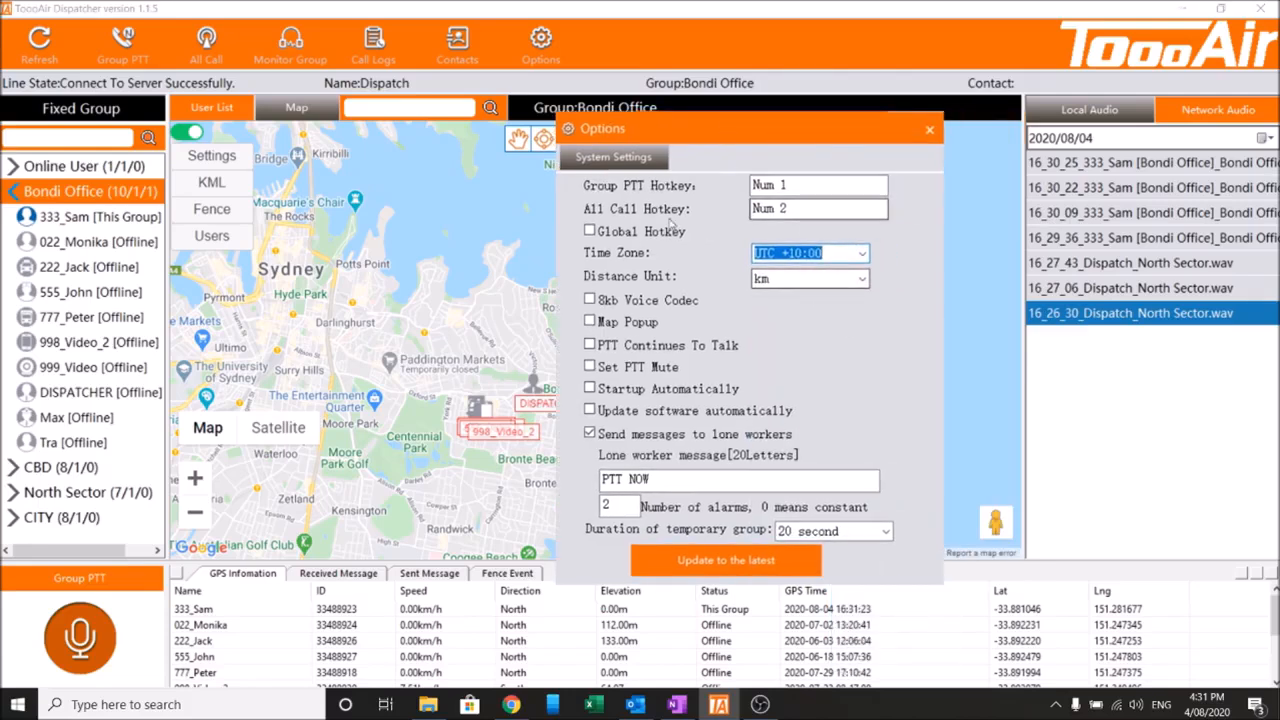
{"action": "left_click_drag", "start_coordinate": [780, 140], "coordinate": [828, 112]}
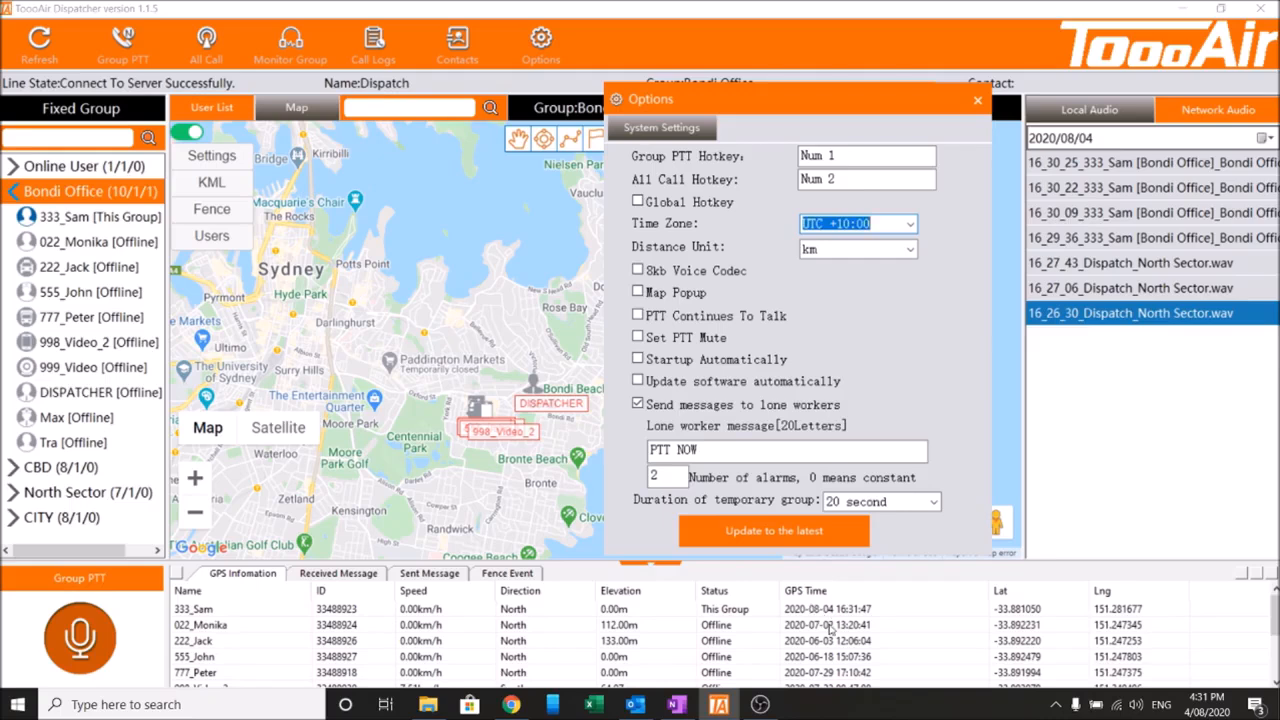
{"action": "left_click", "coordinate": [553, 404]}
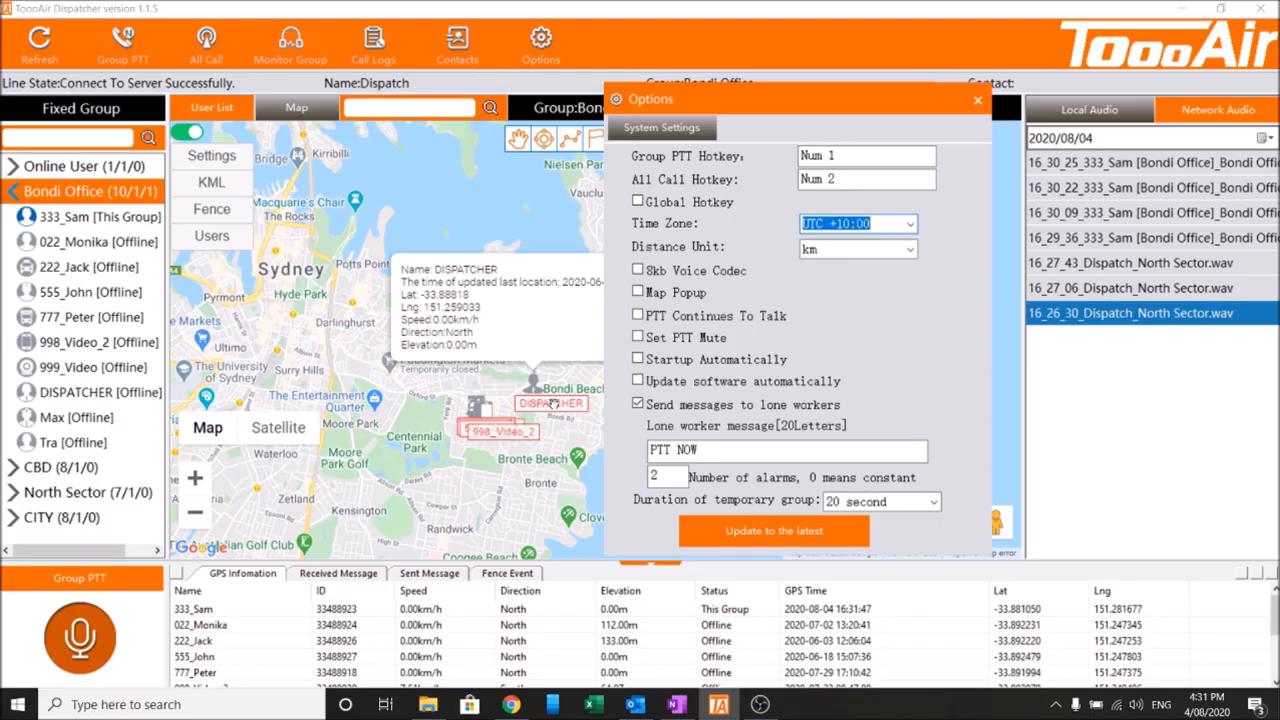
{"action": "left_click_drag", "start_coordinate": [756, 112], "coordinate": [842, 120]}
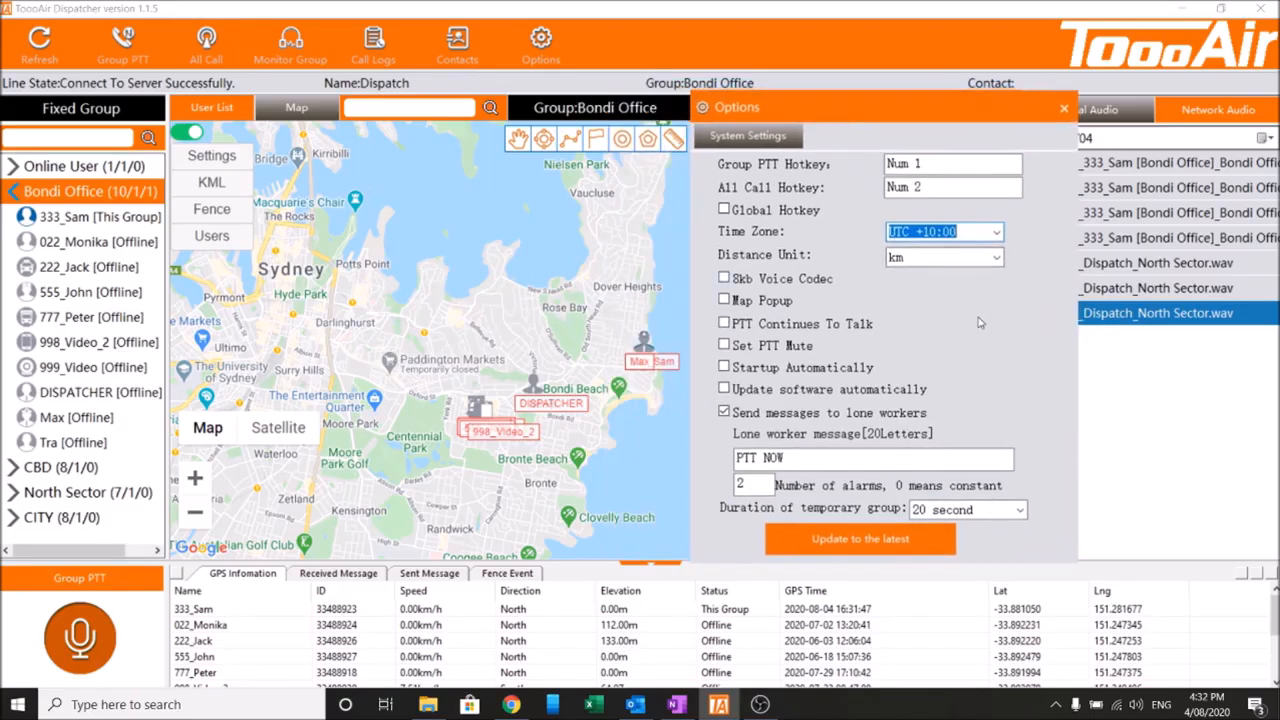
Open the Distance Unit list to see the km and mile choices, keeping km.
{"action": "left_click", "coordinate": [998, 259]}
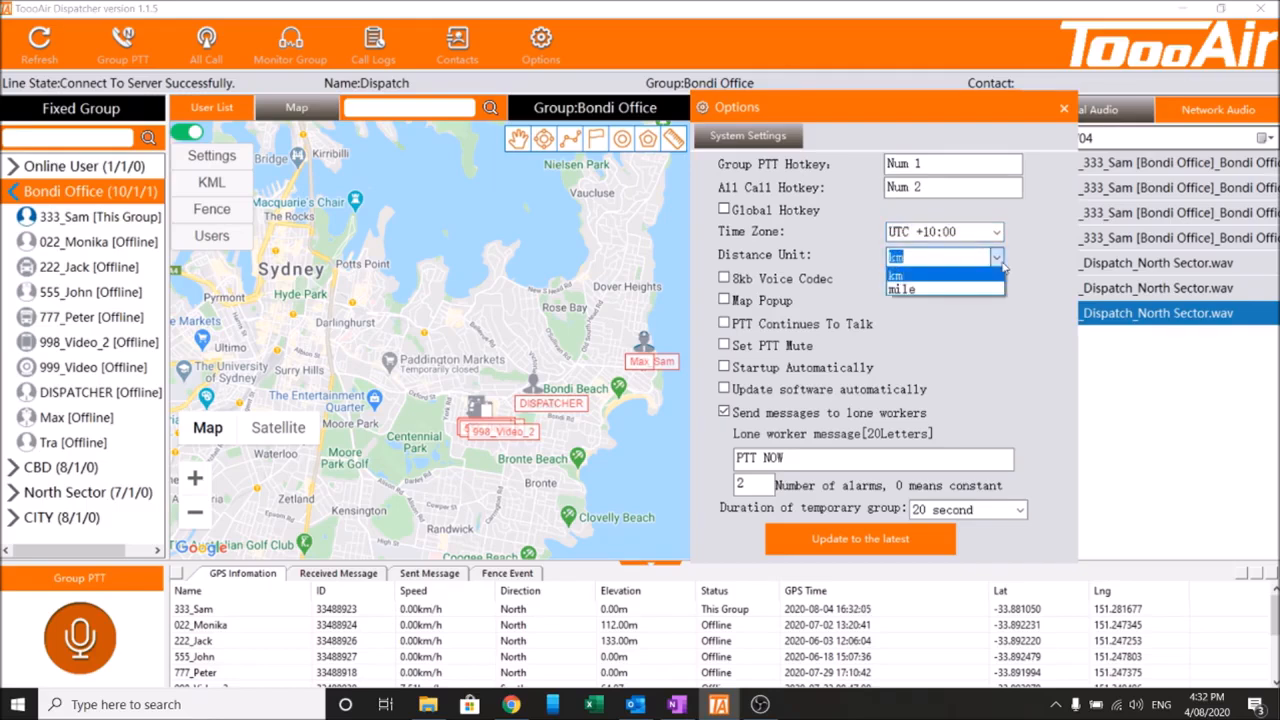
{"action": "left_click", "coordinate": [974, 281]}
{"action": "left_click", "coordinate": [974, 281]}
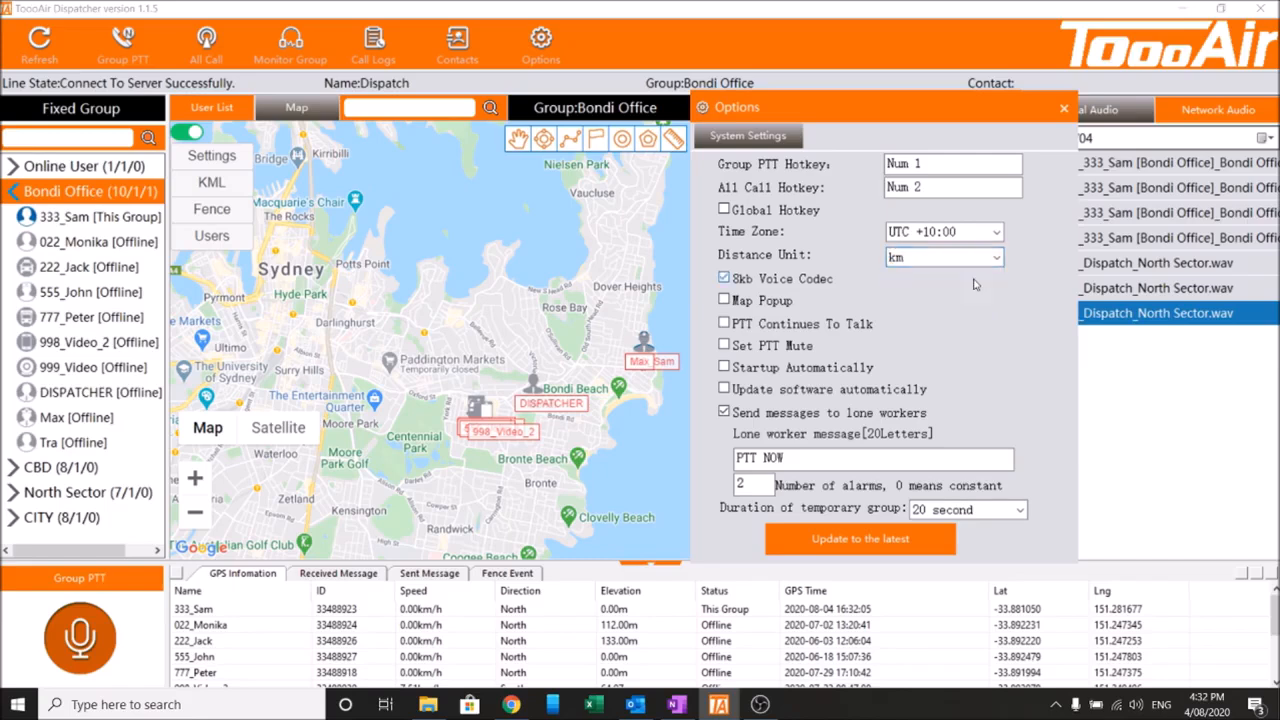
Clear 8kb Voice Codec and enable Map Popup.
{"action": "left_click", "coordinate": [790, 281]}
{"action": "left_click", "coordinate": [785, 308]}
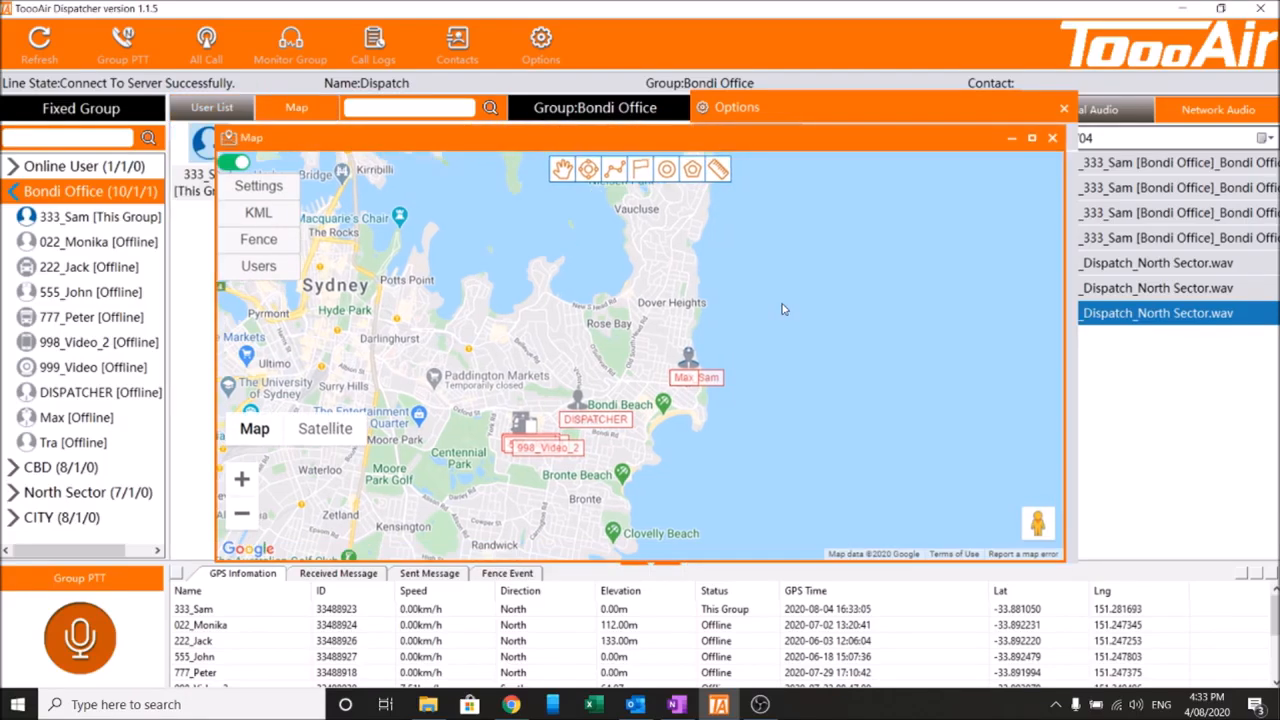
{"action": "left_click_drag", "start_coordinate": [672, 144], "coordinate": [566, 174]}
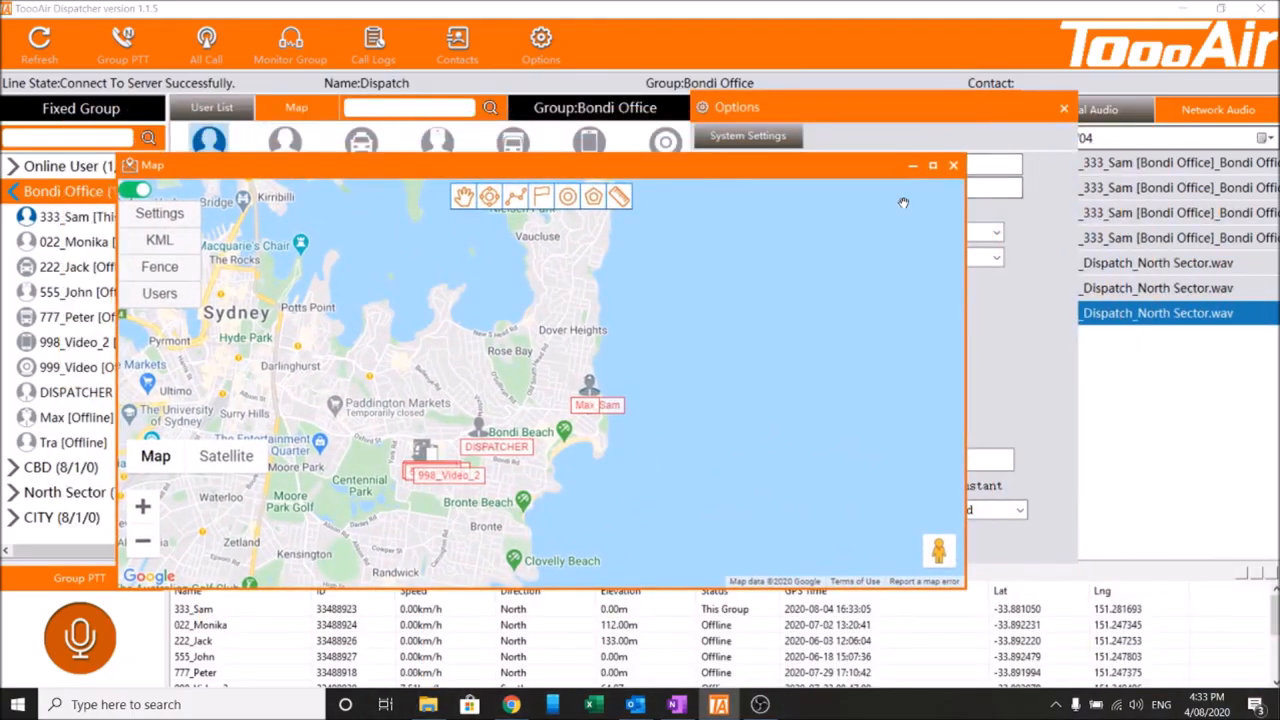
Maximize, restore, move and close the popup map window.
{"action": "left_click", "coordinate": [931, 166]}
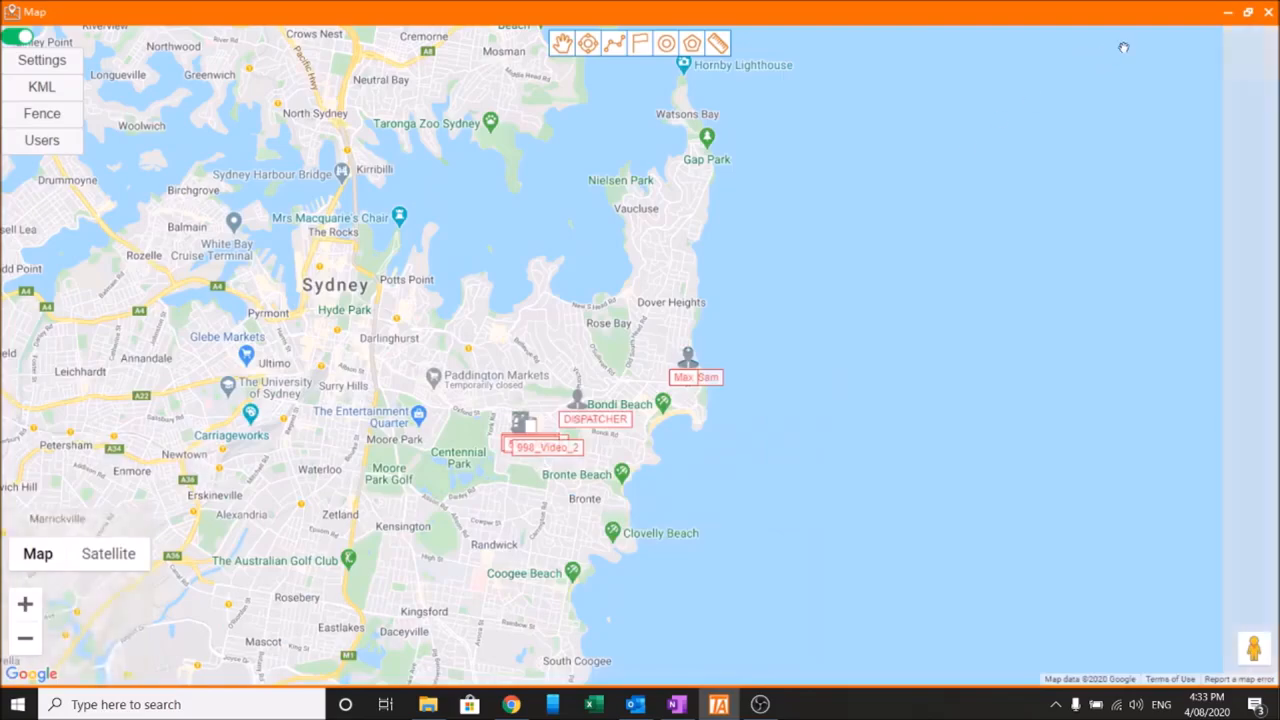
{"action": "left_click", "coordinate": [1248, 12]}
{"action": "left_click_drag", "start_coordinate": [494, 178], "coordinate": [751, 127]}
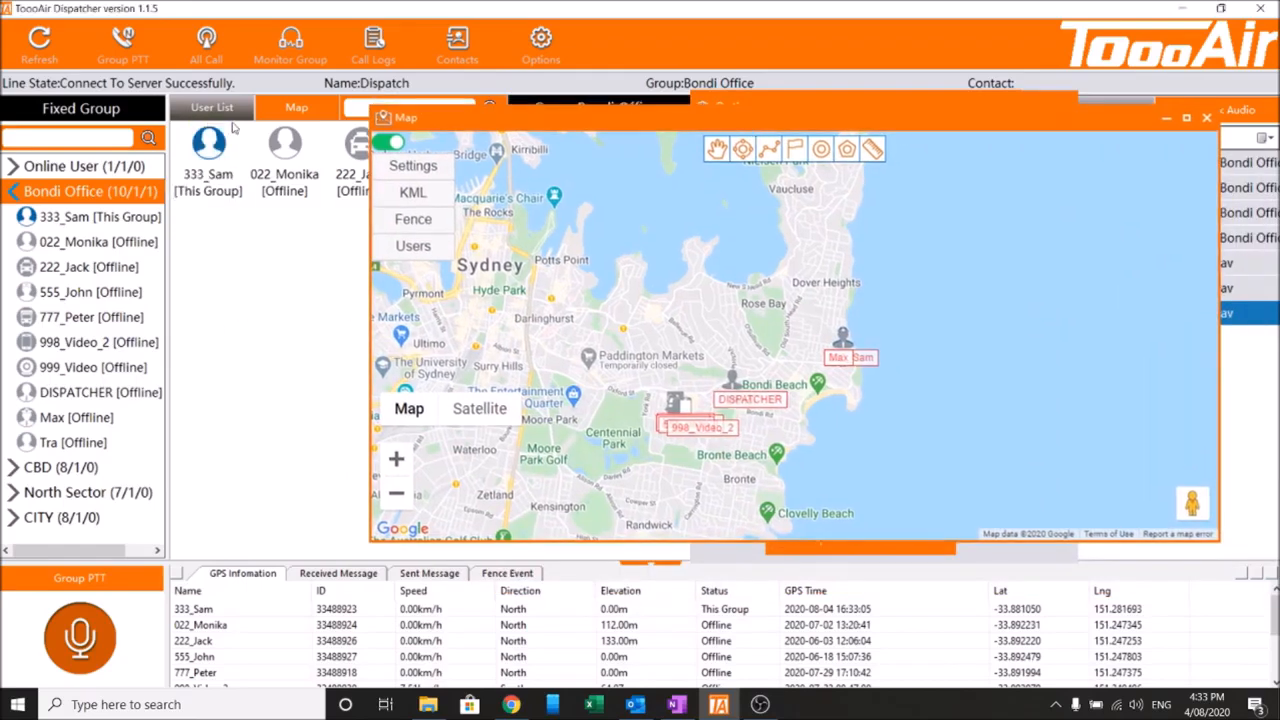
{"action": "left_click_drag", "start_coordinate": [492, 122], "coordinate": [501, 179]}
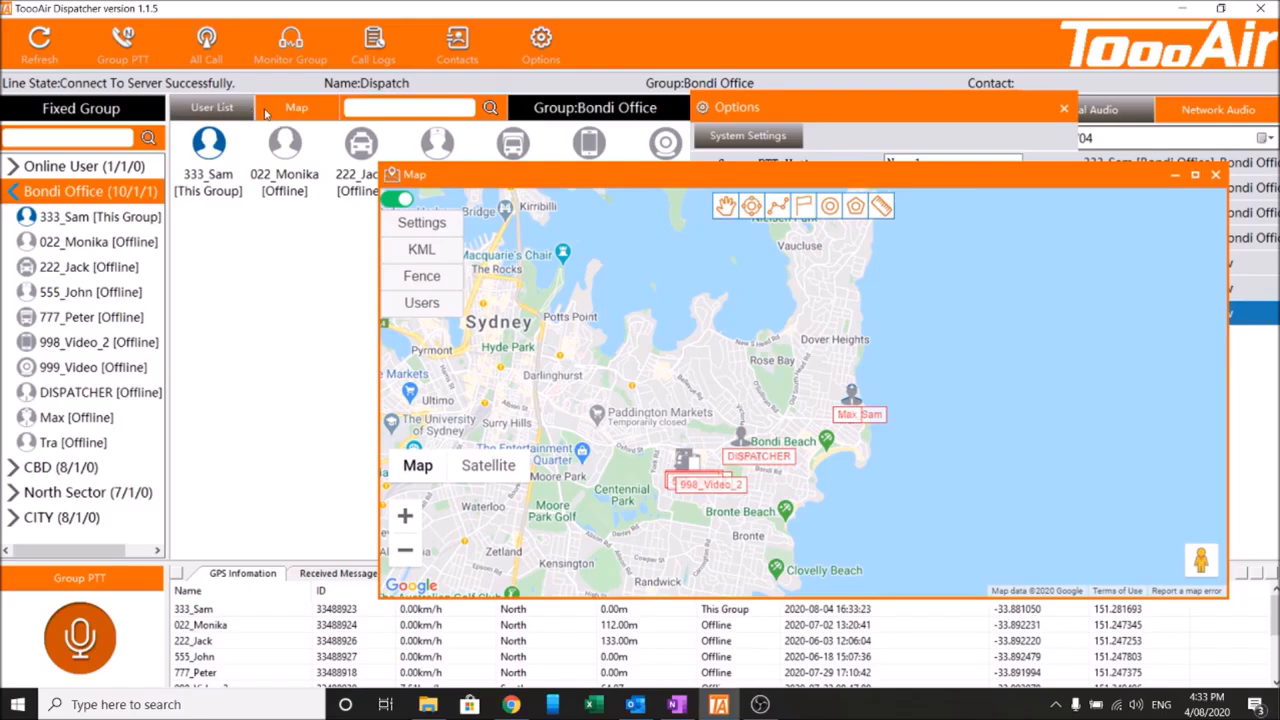
{"action": "left_click_drag", "start_coordinate": [501, 171], "coordinate": [292, 113]}
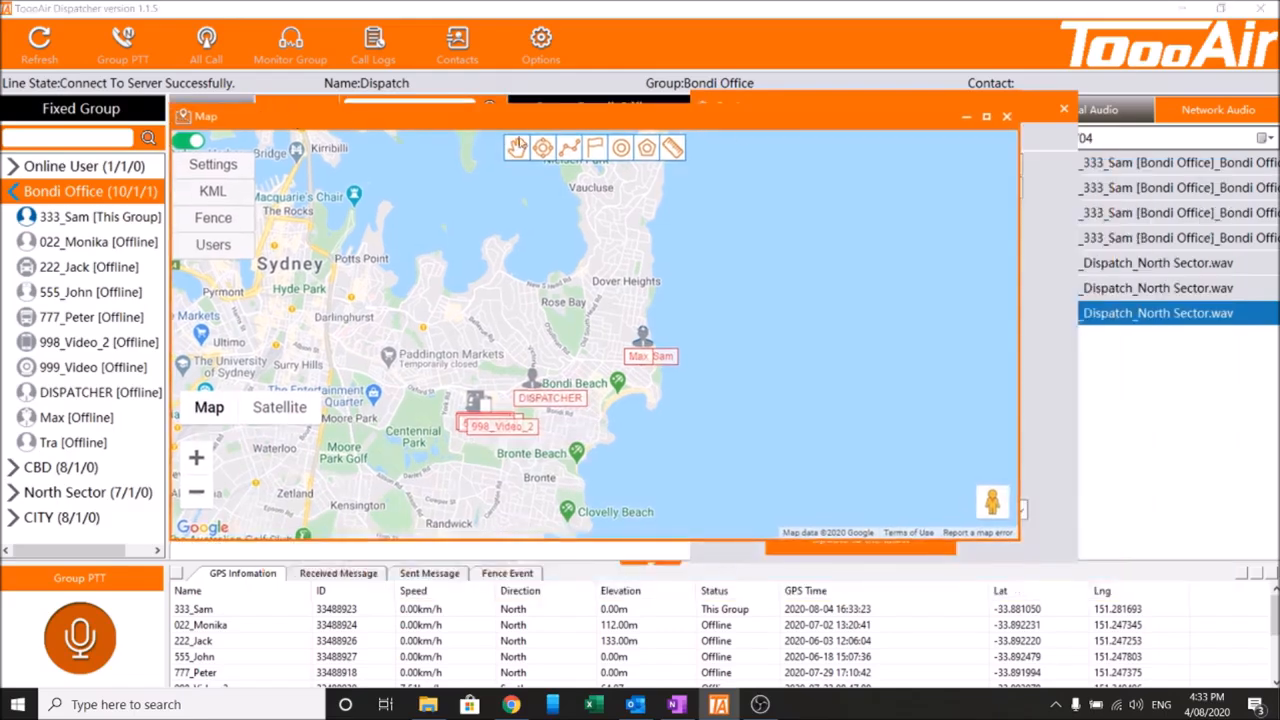
{"action": "left_click", "coordinate": [1007, 118]}
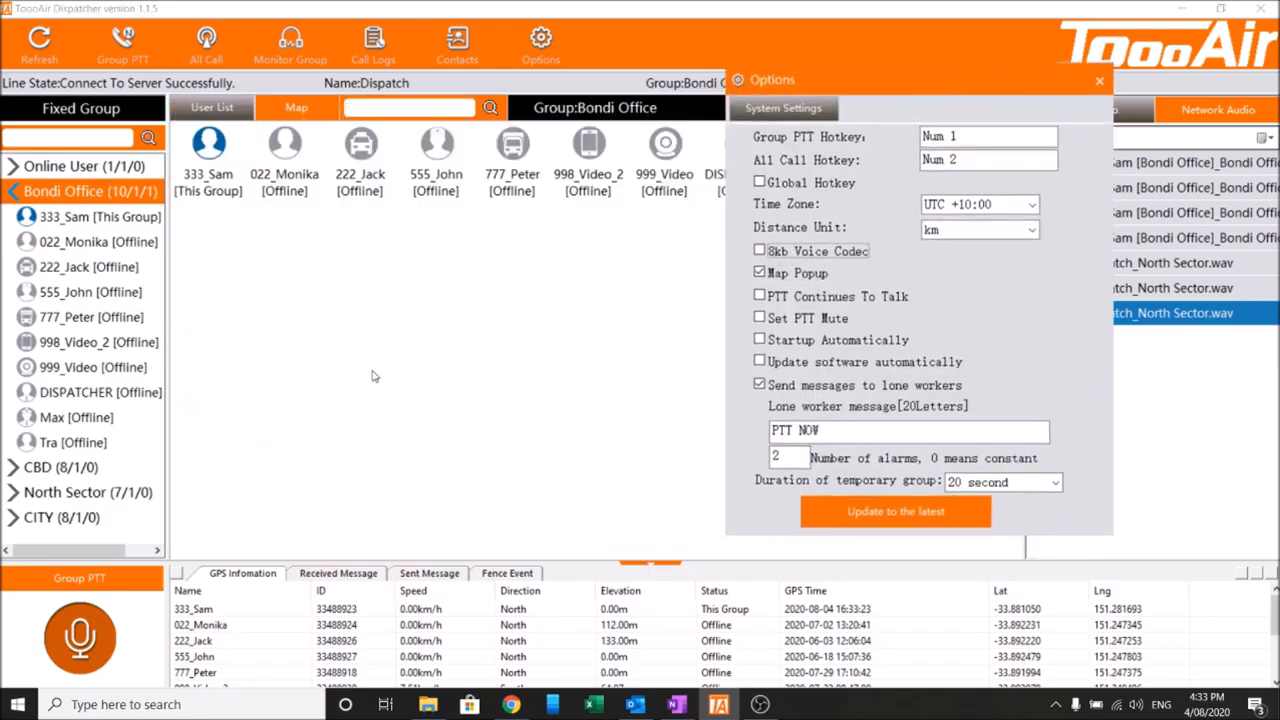
Reopen the popup map from the Map tab, close it, and disable Map Popup.
{"action": "left_click", "coordinate": [294, 112]}
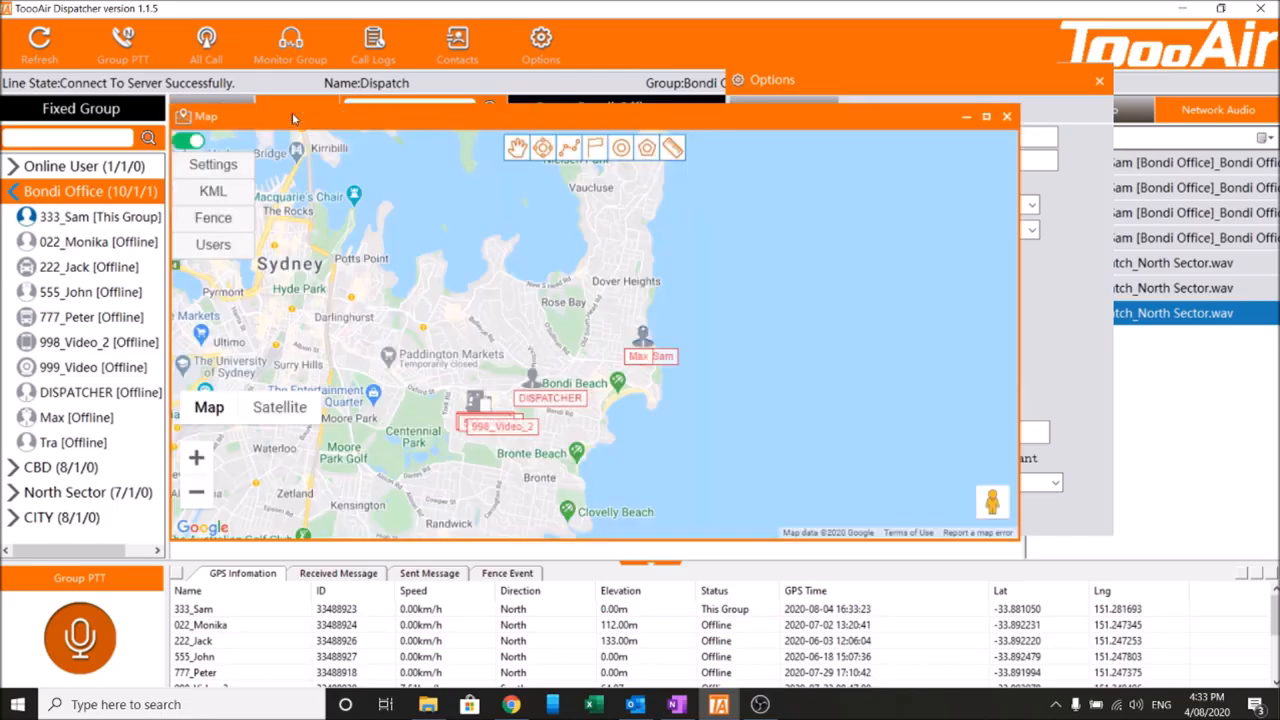
{"action": "left_click_drag", "start_coordinate": [293, 118], "coordinate": [232, 197]}
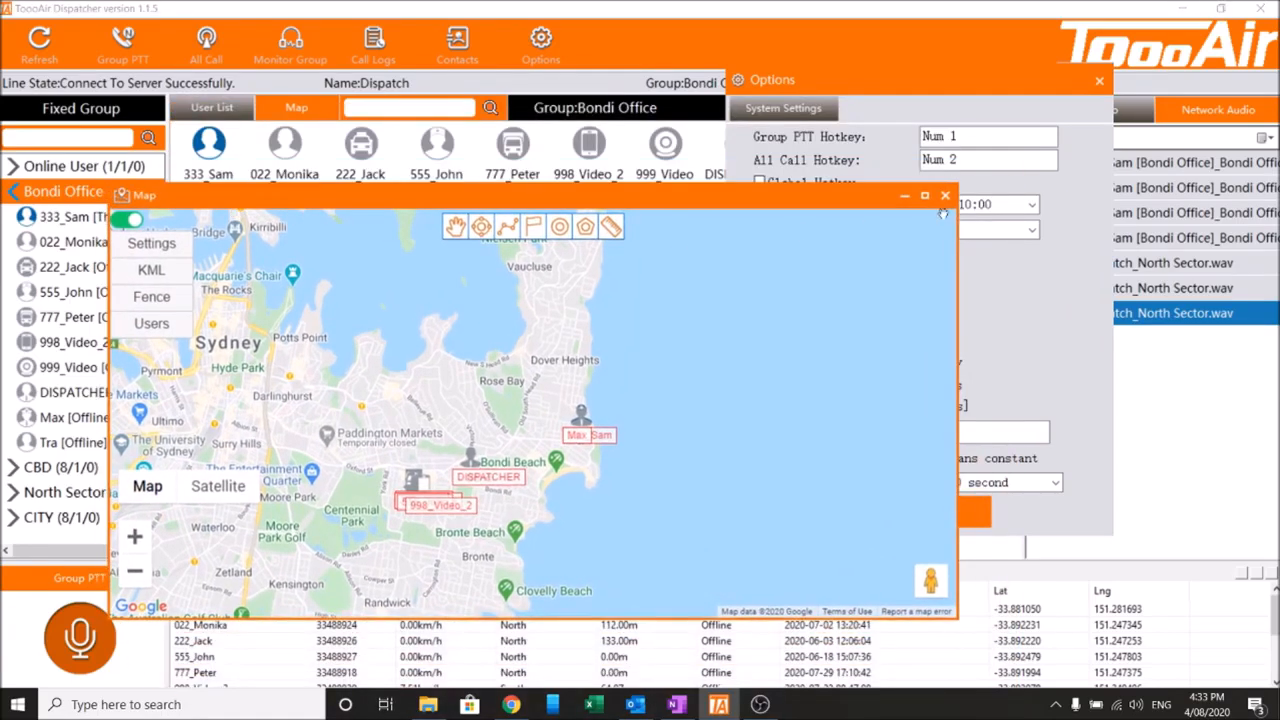
{"action": "left_click", "coordinate": [945, 196]}
{"action": "left_click", "coordinate": [759, 272]}
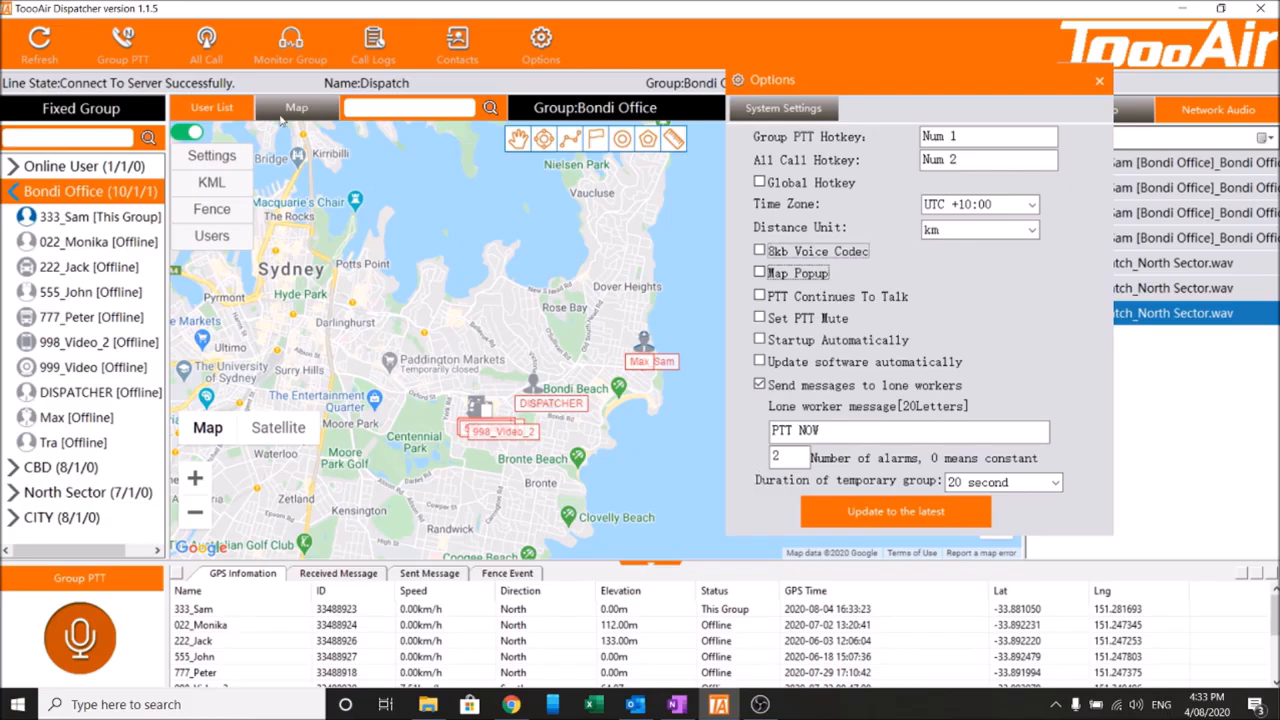
Enable PTT Continues To Talk and test it by starting and stopping Group PTT and All Call.
{"action": "left_click", "coordinate": [229, 110]}
{"action": "left_click", "coordinate": [288, 110]}
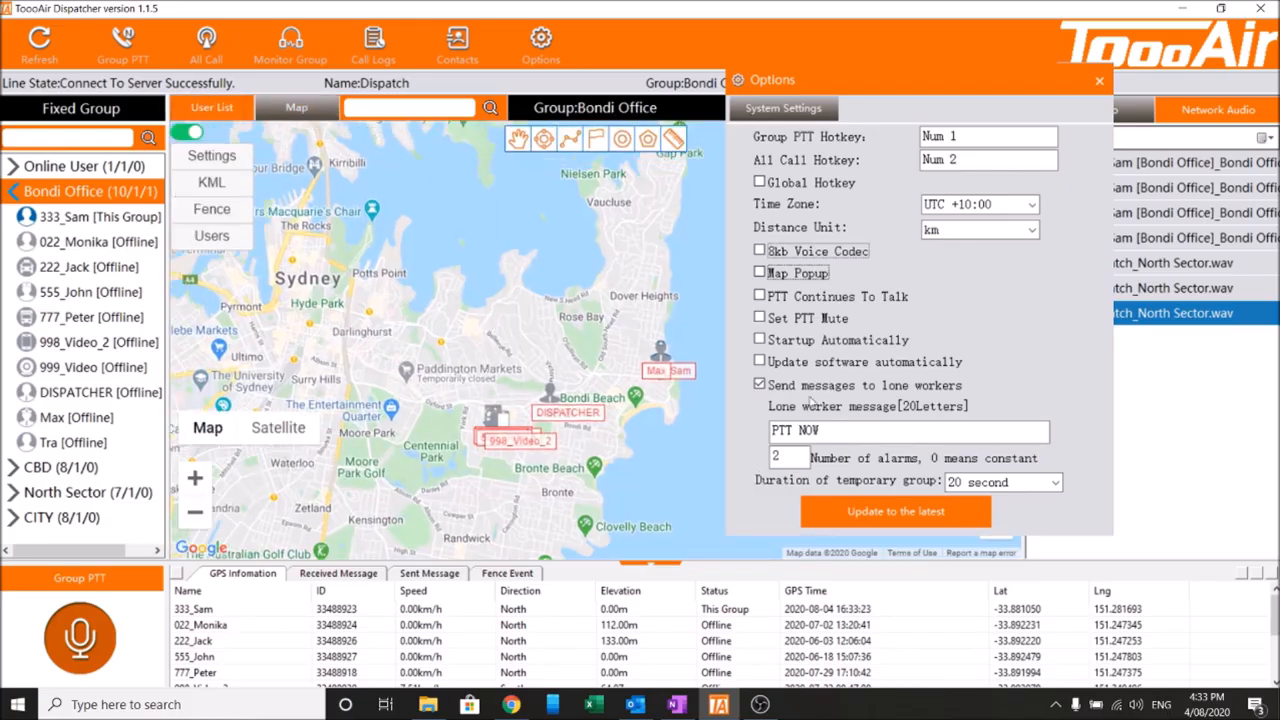
{"action": "left_click", "coordinate": [766, 298]}
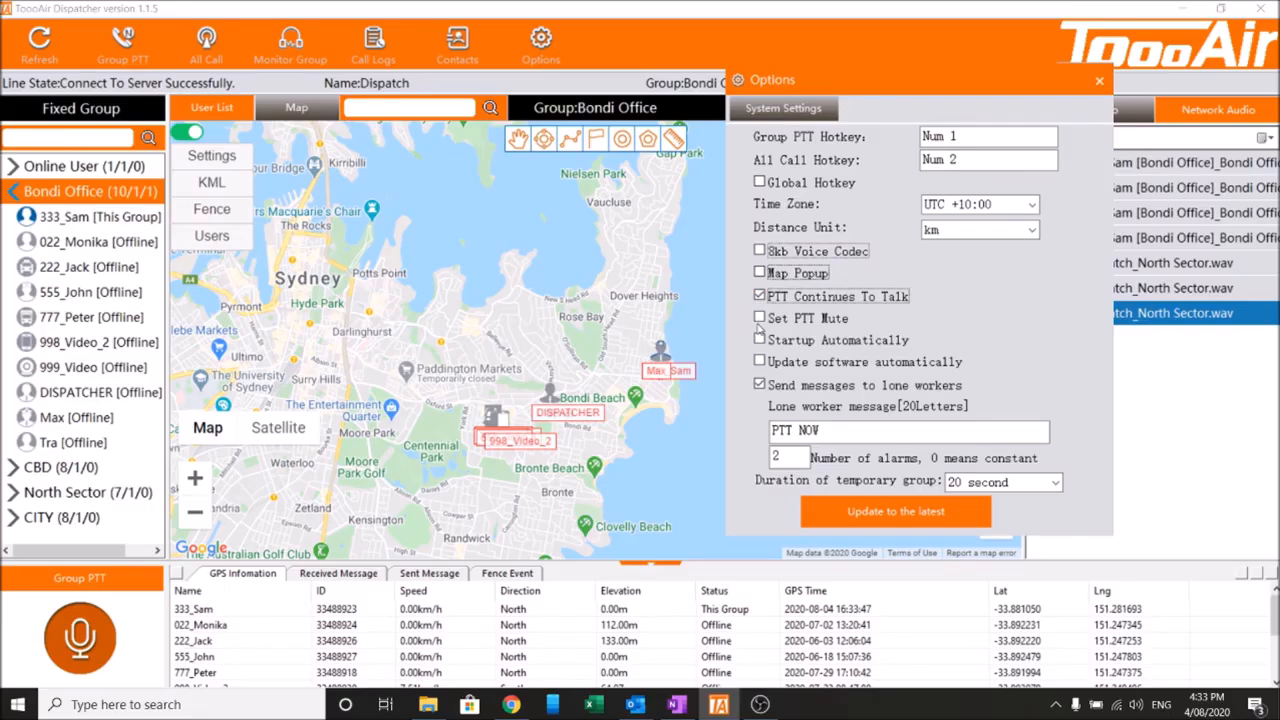
{"action": "left_click", "coordinate": [125, 60]}
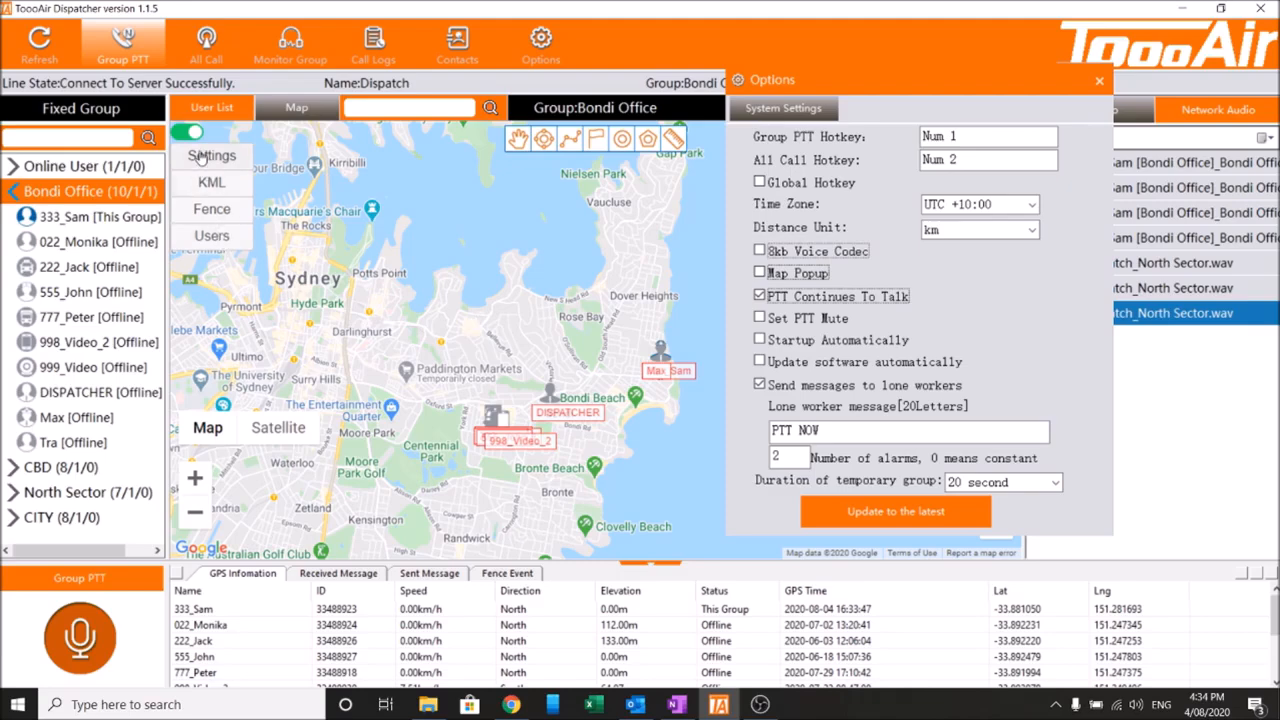
{"action": "left_click", "coordinate": [122, 38]}
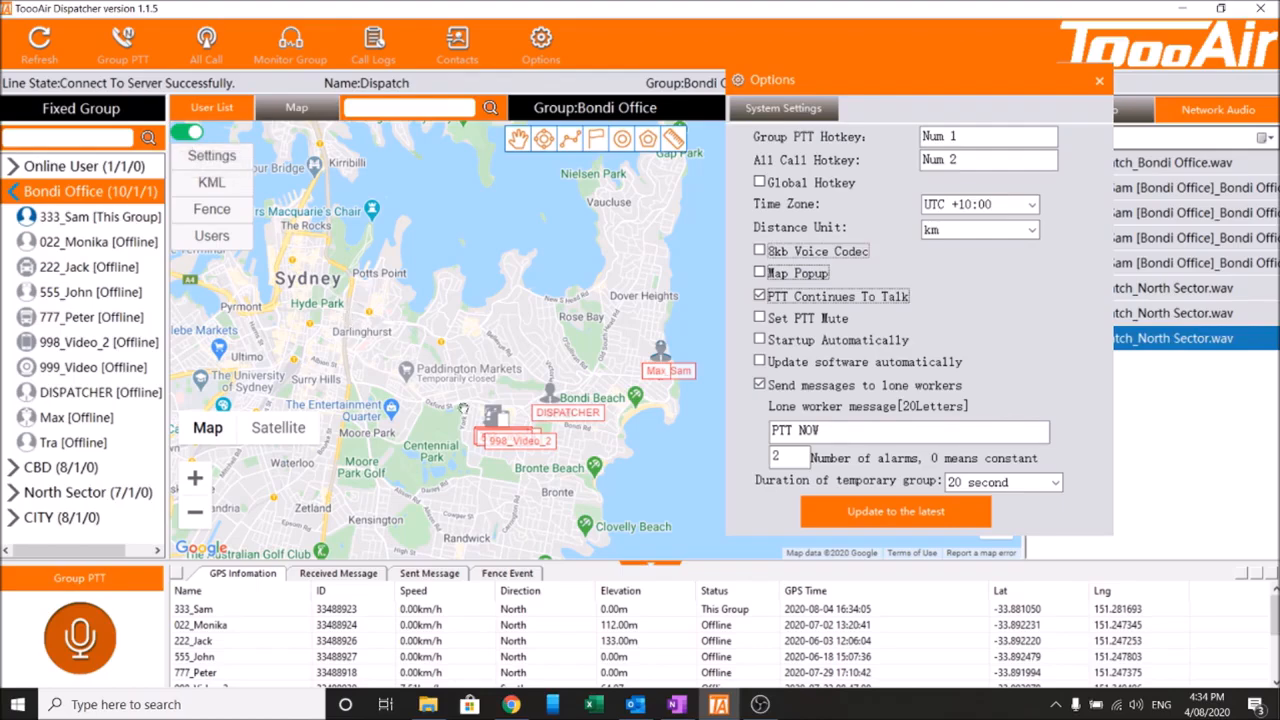
{"action": "left_click", "coordinate": [218, 58]}
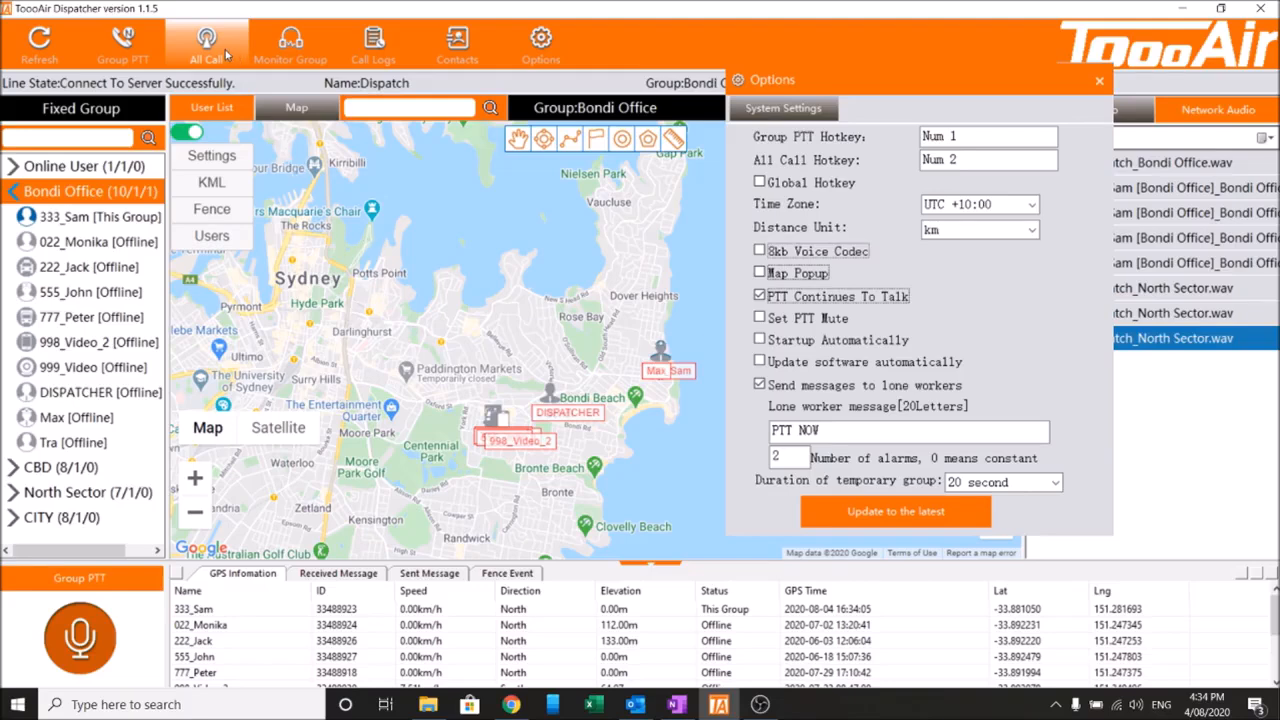
{"action": "left_click", "coordinate": [237, 56]}
Clear PTT Continues To Talk and enable Update software automatically.
{"action": "left_click", "coordinate": [759, 295]}
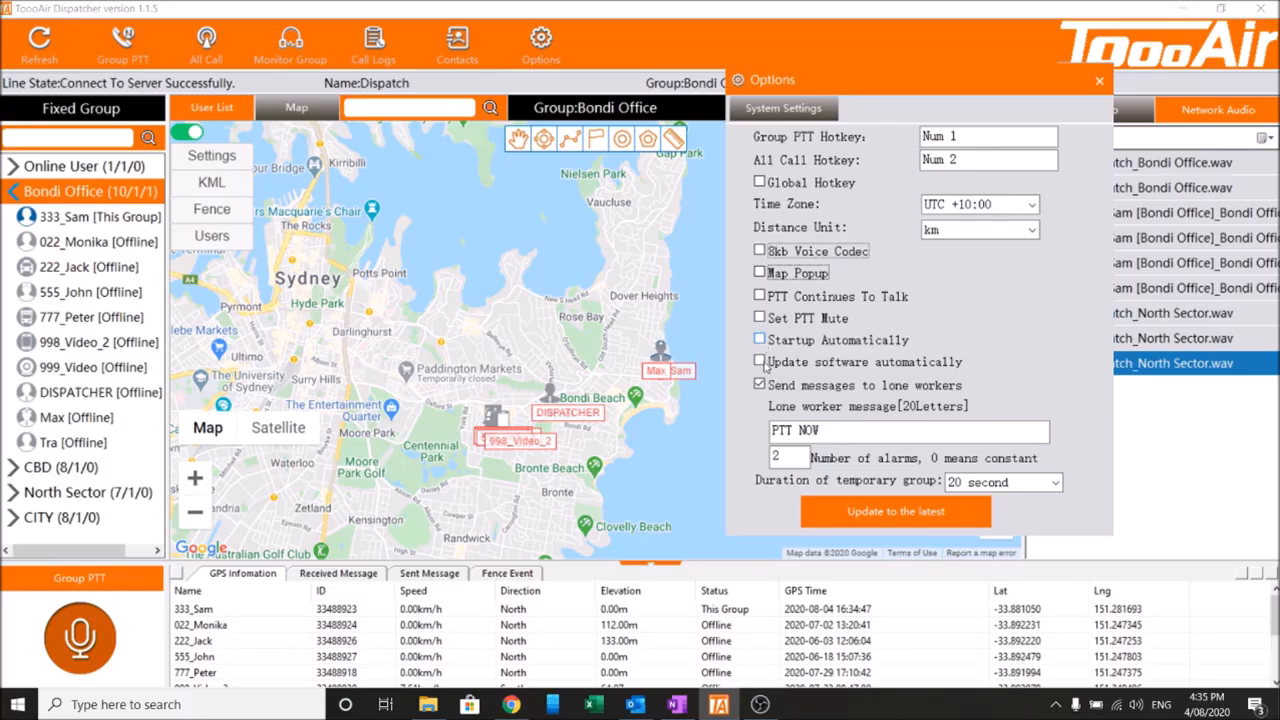
{"action": "left_click", "coordinate": [762, 364]}
{"action": "left_click", "coordinate": [760, 362]}
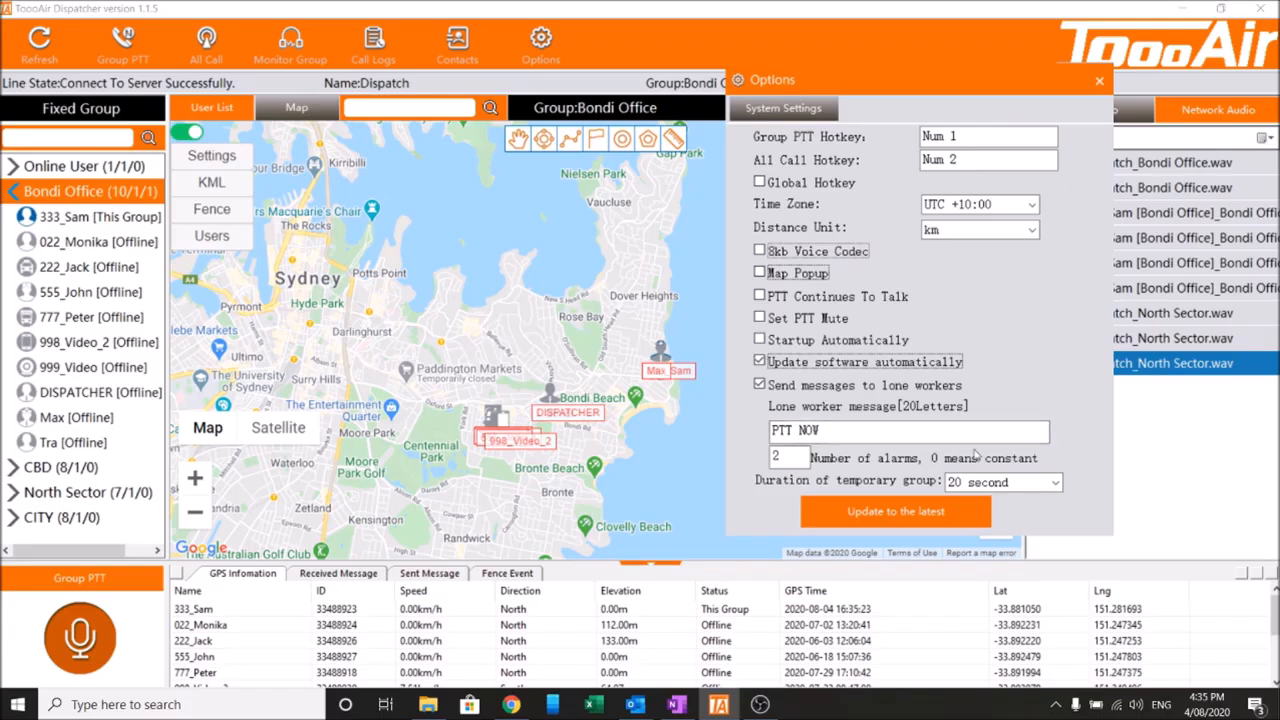
{"action": "left_click", "coordinate": [860, 430]}
{"action": "left_click_drag", "start_coordinate": [881, 432], "coordinate": [720, 437]}
{"action": "left_click", "coordinate": [841, 433]}
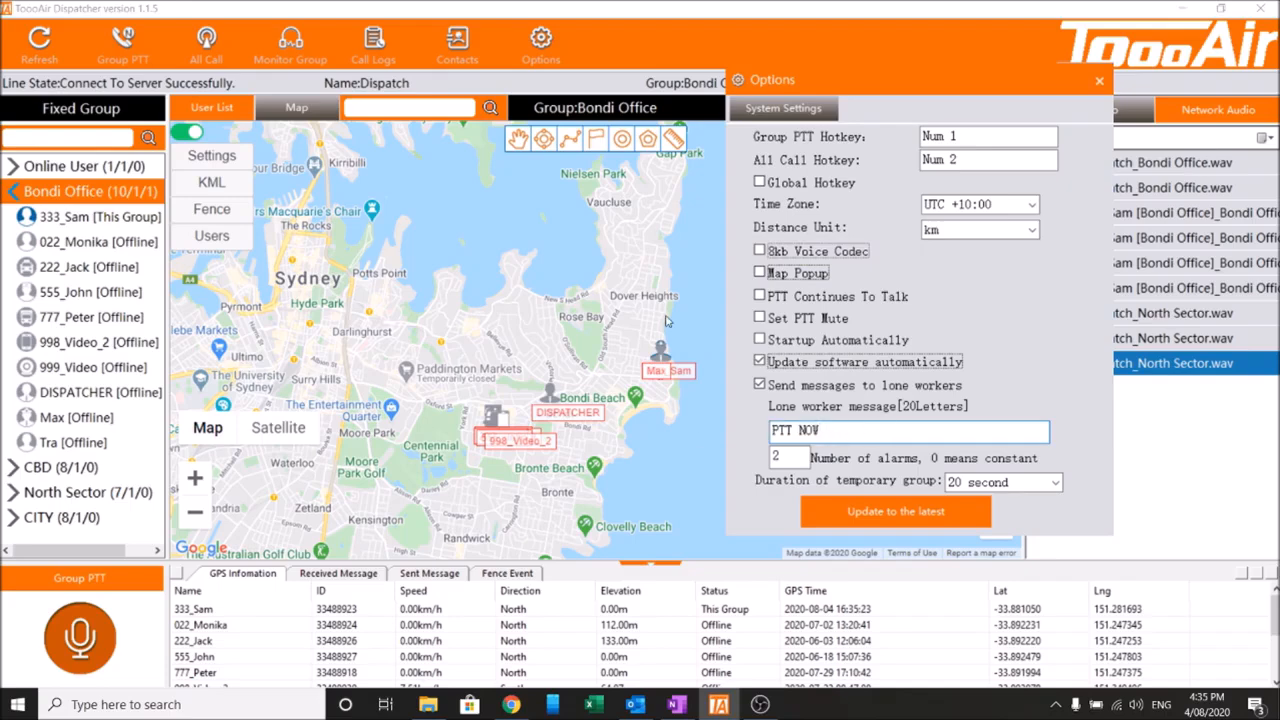
Set 333_Sam's Lone Worker Time monitoring to 1 minute and confirm the resulting inactivity alarm.
{"action": "left_click", "coordinate": [219, 110]}
{"action": "left_click_drag", "start_coordinate": [868, 100], "coordinate": [838, 128]}
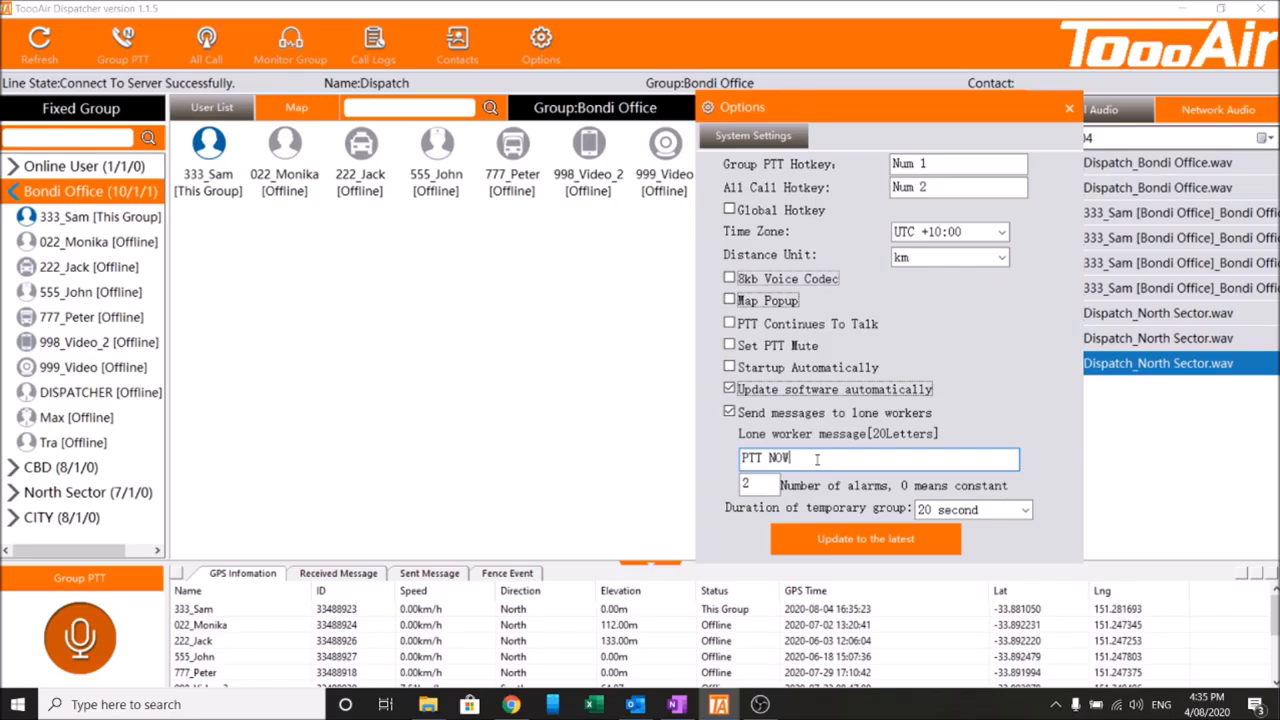
{"action": "left_click", "coordinate": [222, 216]}
{"action": "left_click", "coordinate": [219, 200]}
{"action": "right_click", "coordinate": [217, 165]}
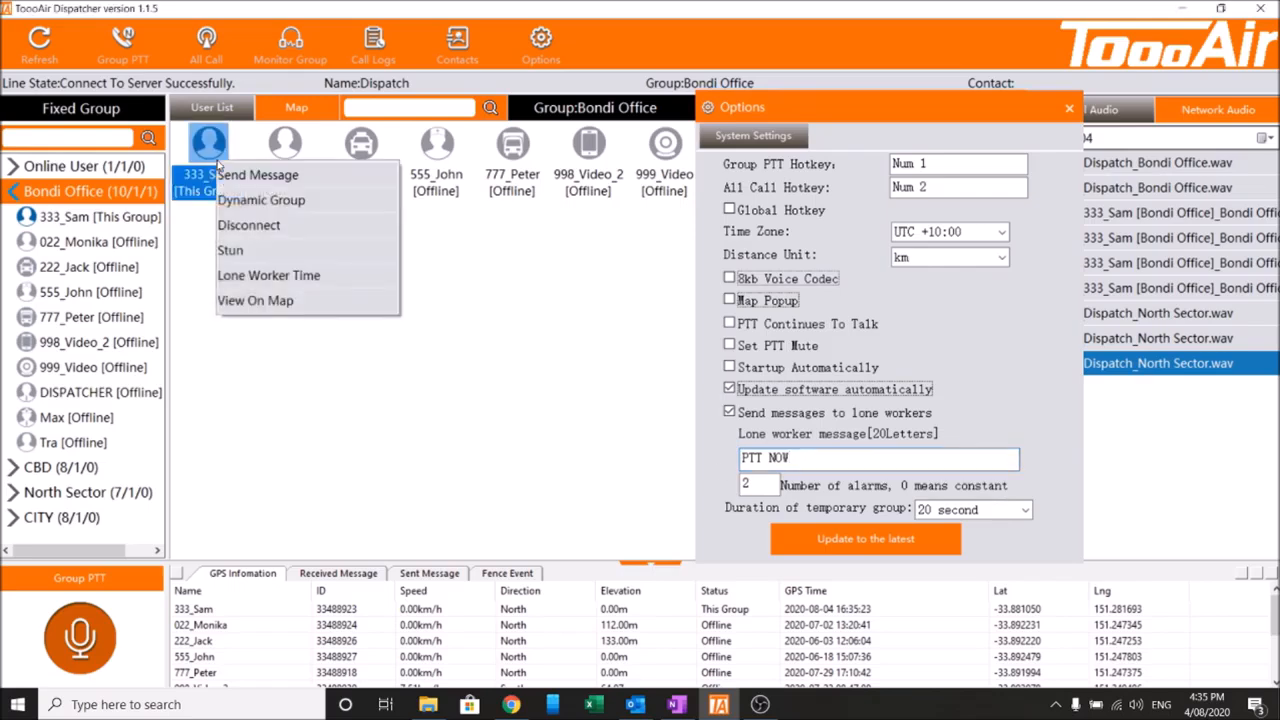
{"action": "left_click", "coordinate": [262, 275]}
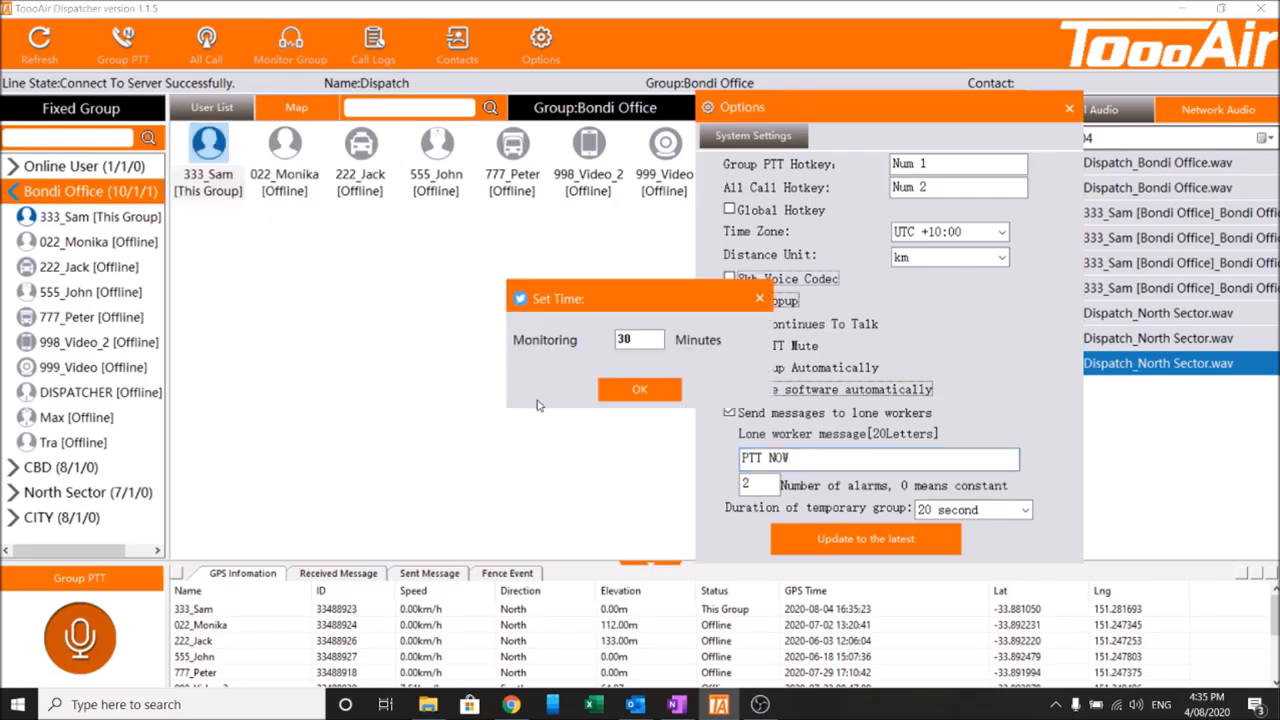
{"action": "left_click_drag", "start_coordinate": [598, 343], "coordinate": [528, 349]}
{"action": "type", "text": "1"}
{"action": "left_click", "coordinate": [638, 390]}
{"action": "left_click", "coordinate": [800, 457]}
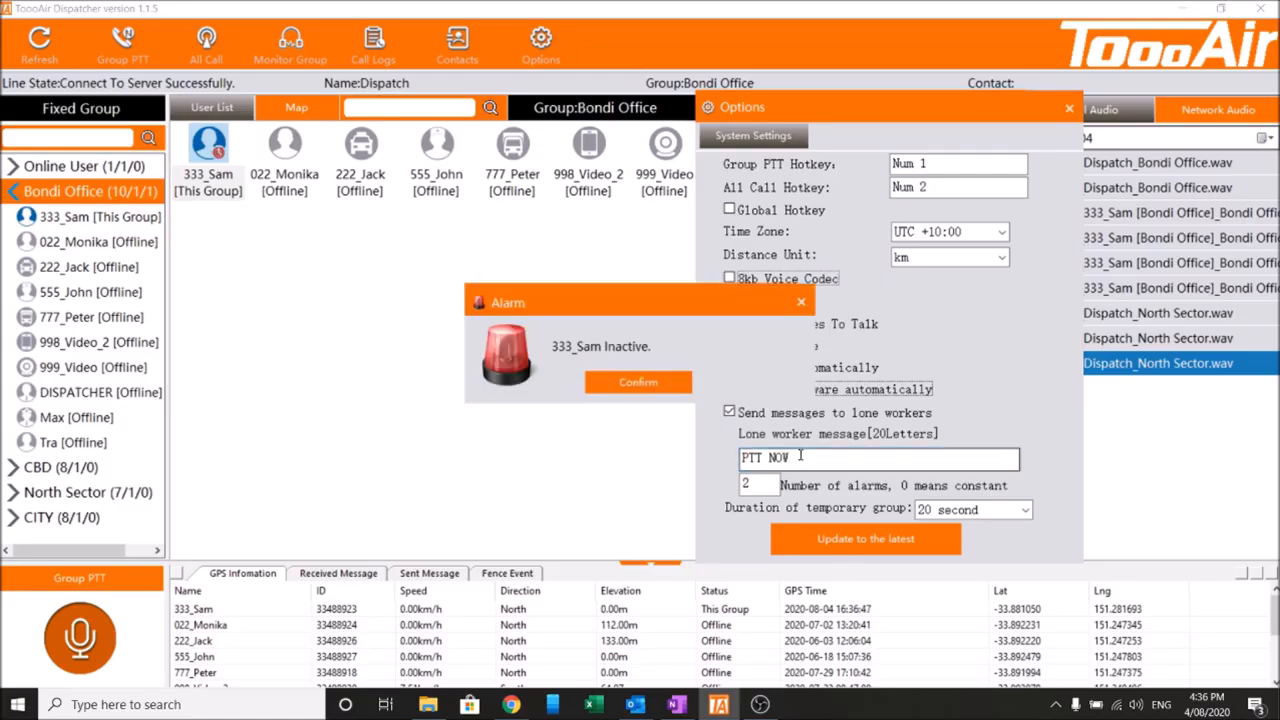
{"action": "left_click", "coordinate": [612, 383]}
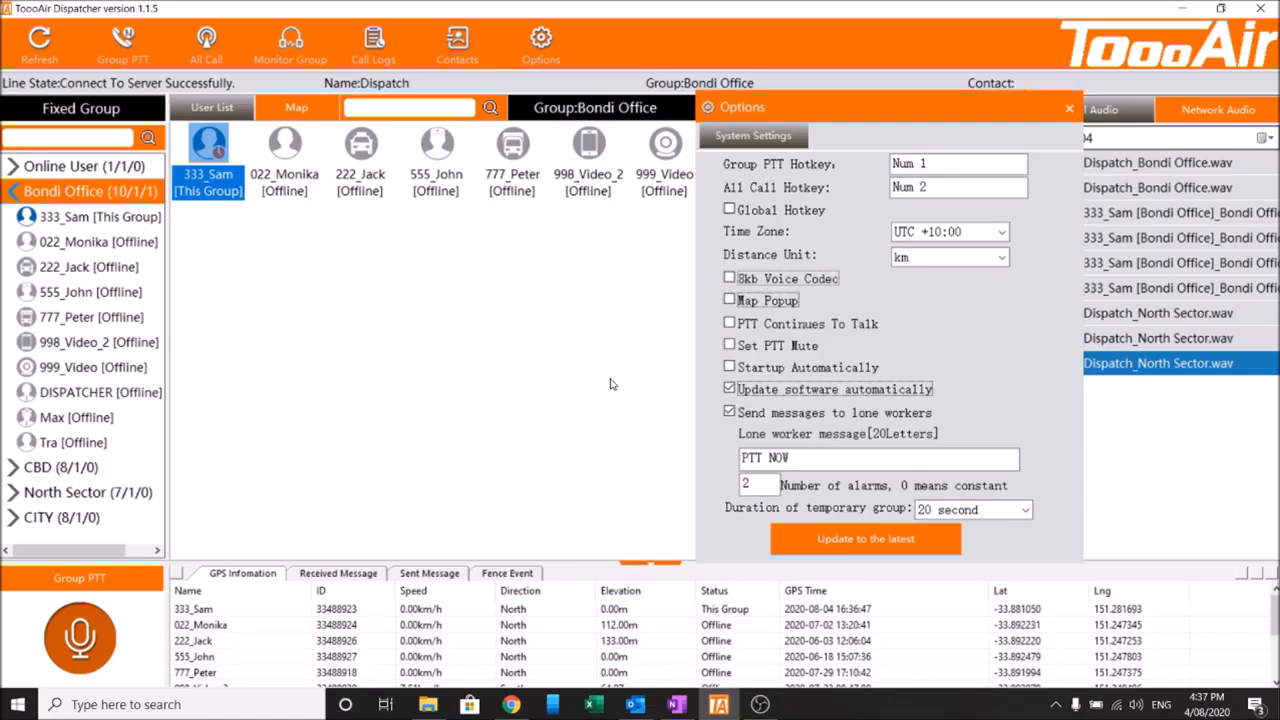
Open the Lone Worker Time option for 333_Sam again.
{"action": "right_click", "coordinate": [235, 180]}
{"action": "left_click", "coordinate": [286, 278]}
{"action": "left_click_drag", "start_coordinate": [850, 116], "coordinate": [704, 133]}
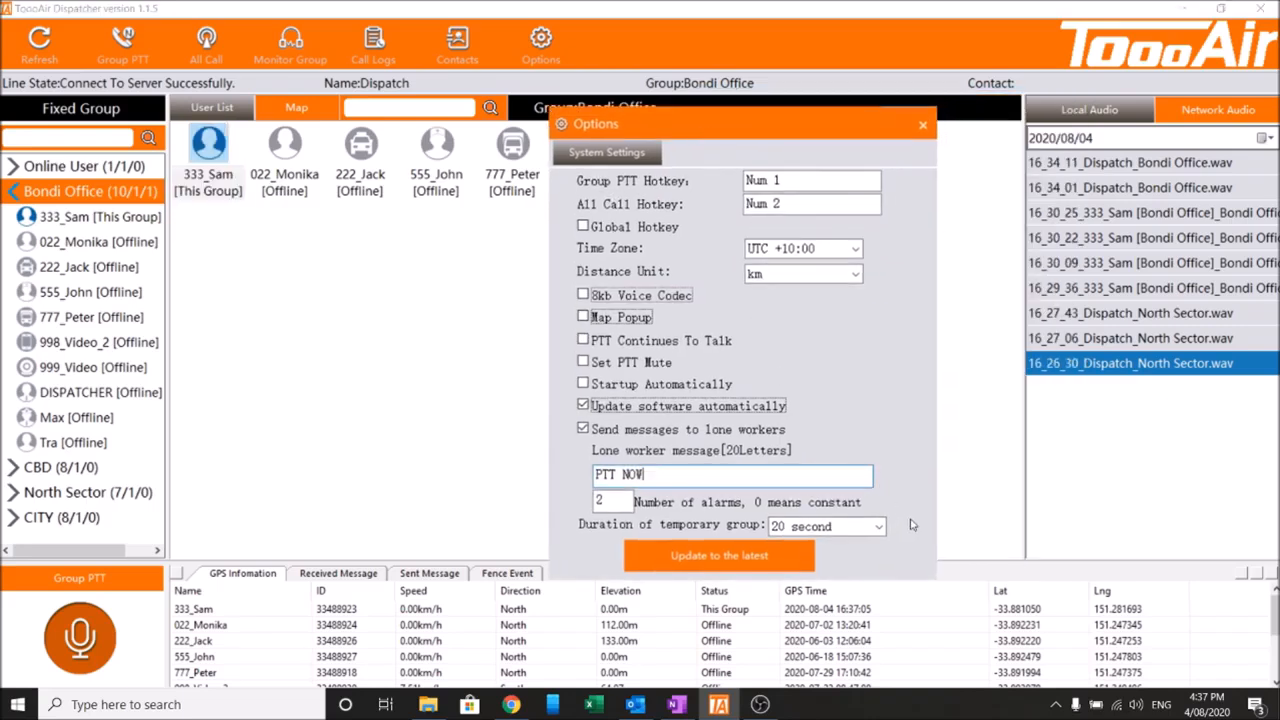
Open the temporary group duration list and pick 20 second.
{"action": "left_click", "coordinate": [877, 531]}
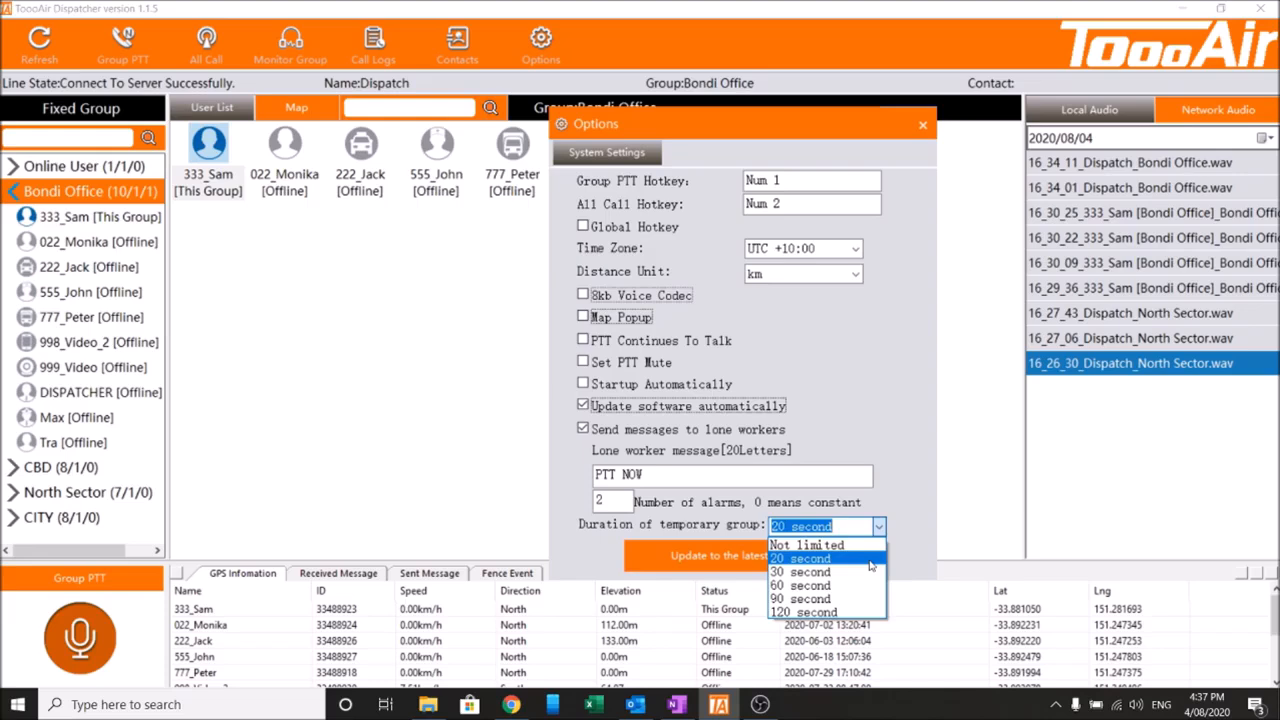
{"action": "left_click", "coordinate": [870, 562]}
{"action": "left_click_drag", "start_coordinate": [753, 137], "coordinate": [839, 120]}
{"action": "left_click", "coordinate": [547, 372]}
Start a dynamic group from 333_Sam.
{"action": "left_click", "coordinate": [211, 193]}
{"action": "right_click", "coordinate": [205, 154]}
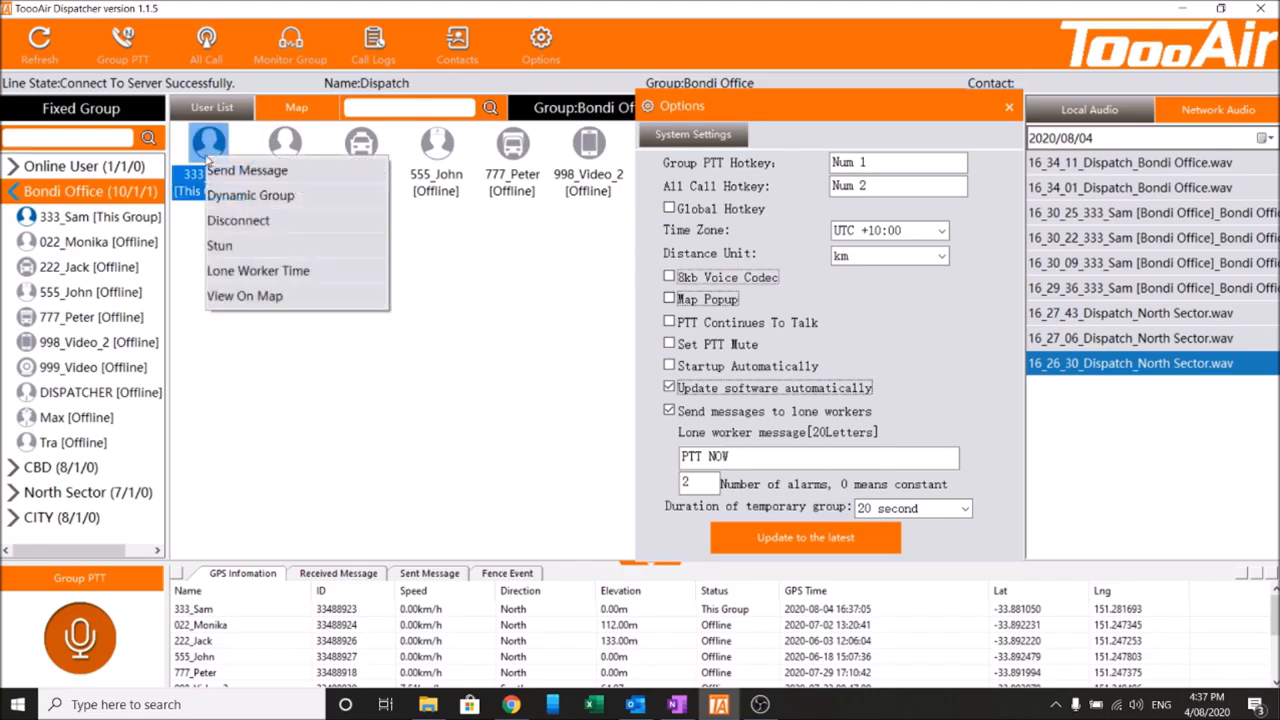
{"action": "left_click", "coordinate": [256, 198]}
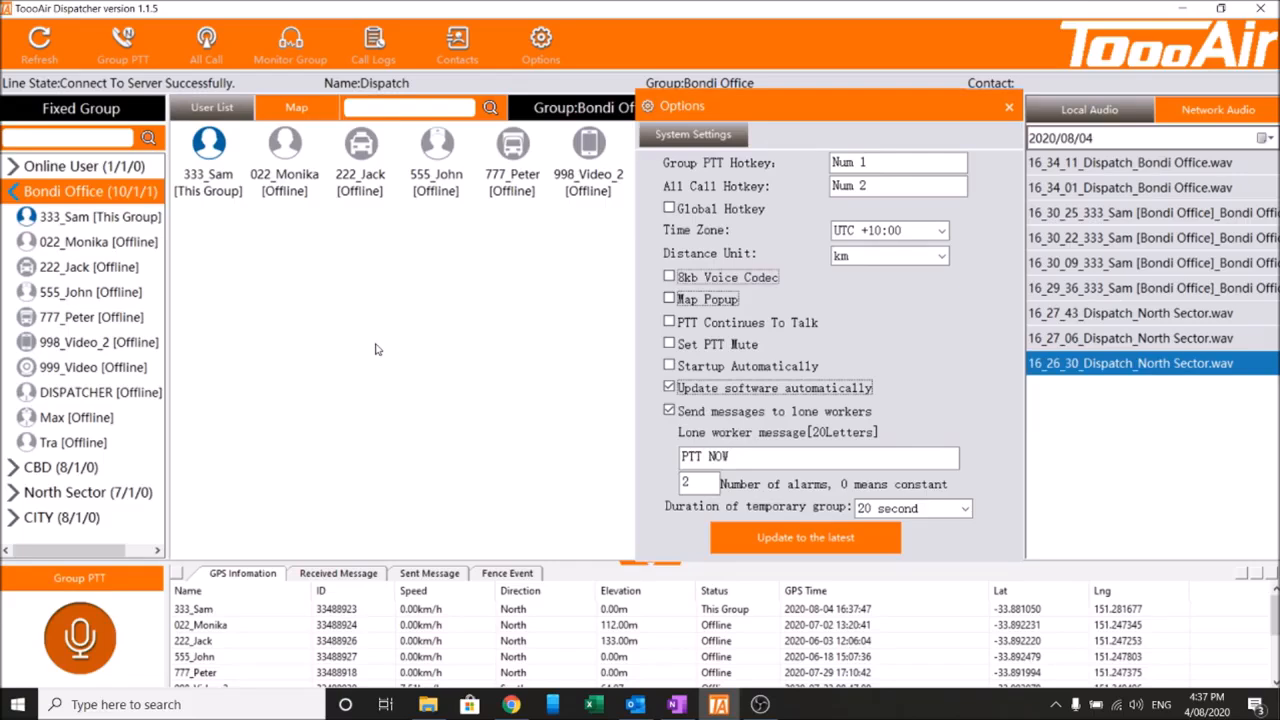
Reselect 20 second as the temporary group duration after trying 30 second.
{"action": "left_click_drag", "start_coordinate": [721, 111], "coordinate": [746, 114]}
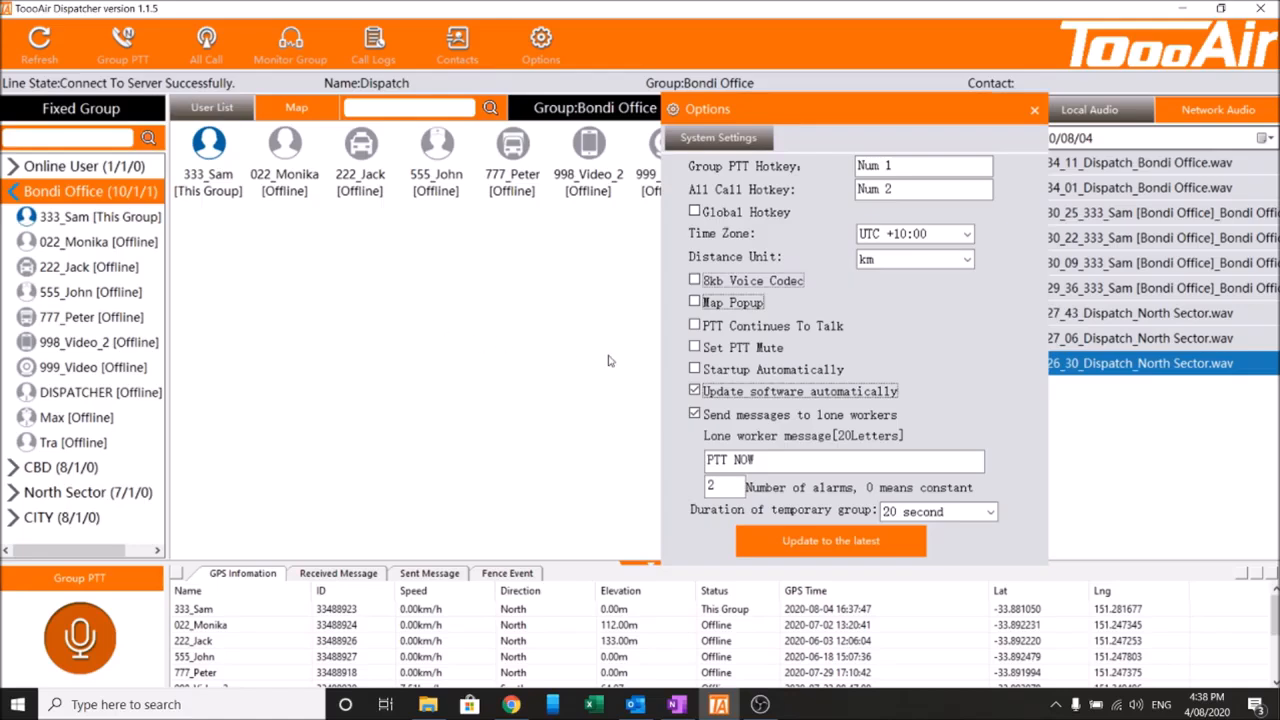
{"action": "left_click", "coordinate": [989, 511]}
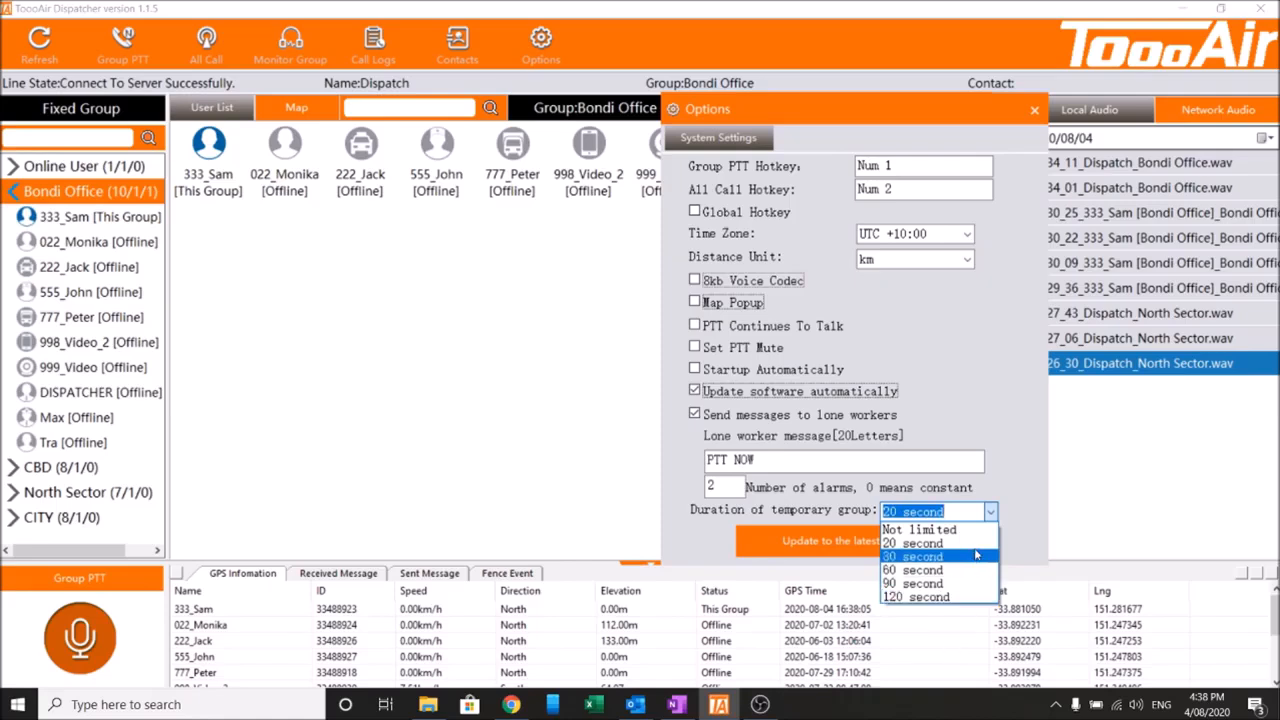
{"action": "left_click", "coordinate": [981, 550]}
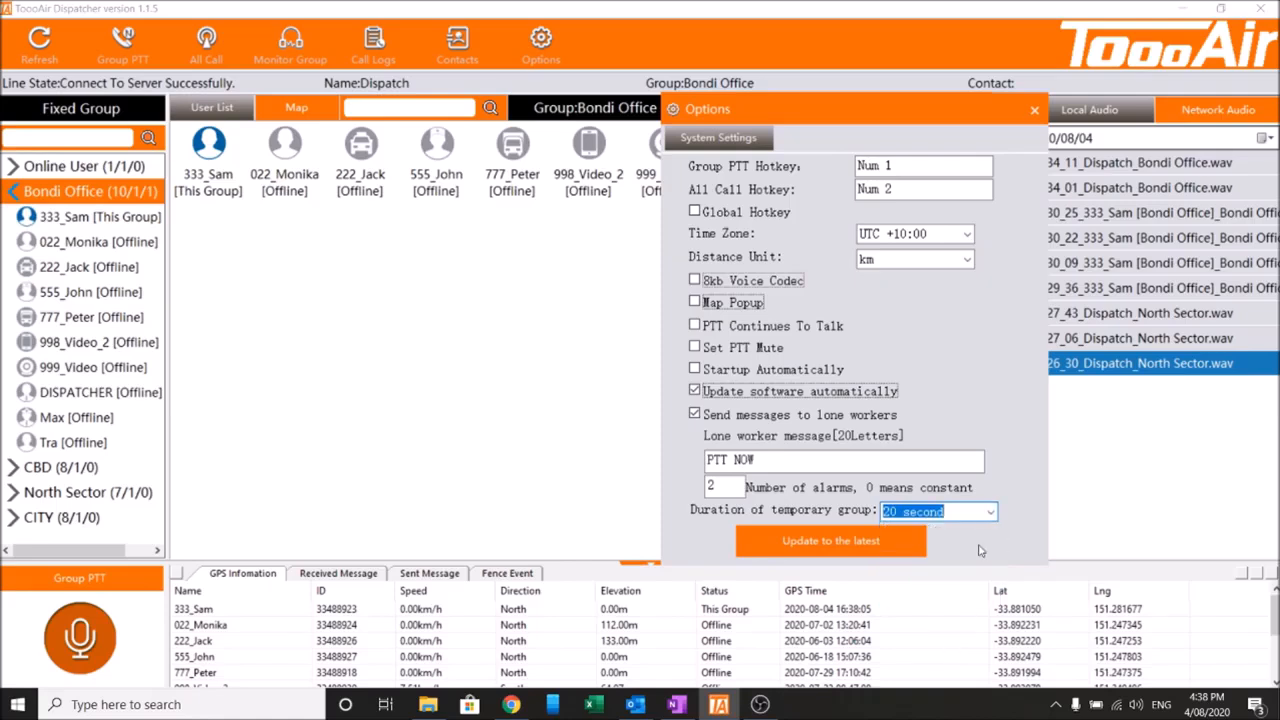
{"action": "left_click", "coordinate": [990, 515]}
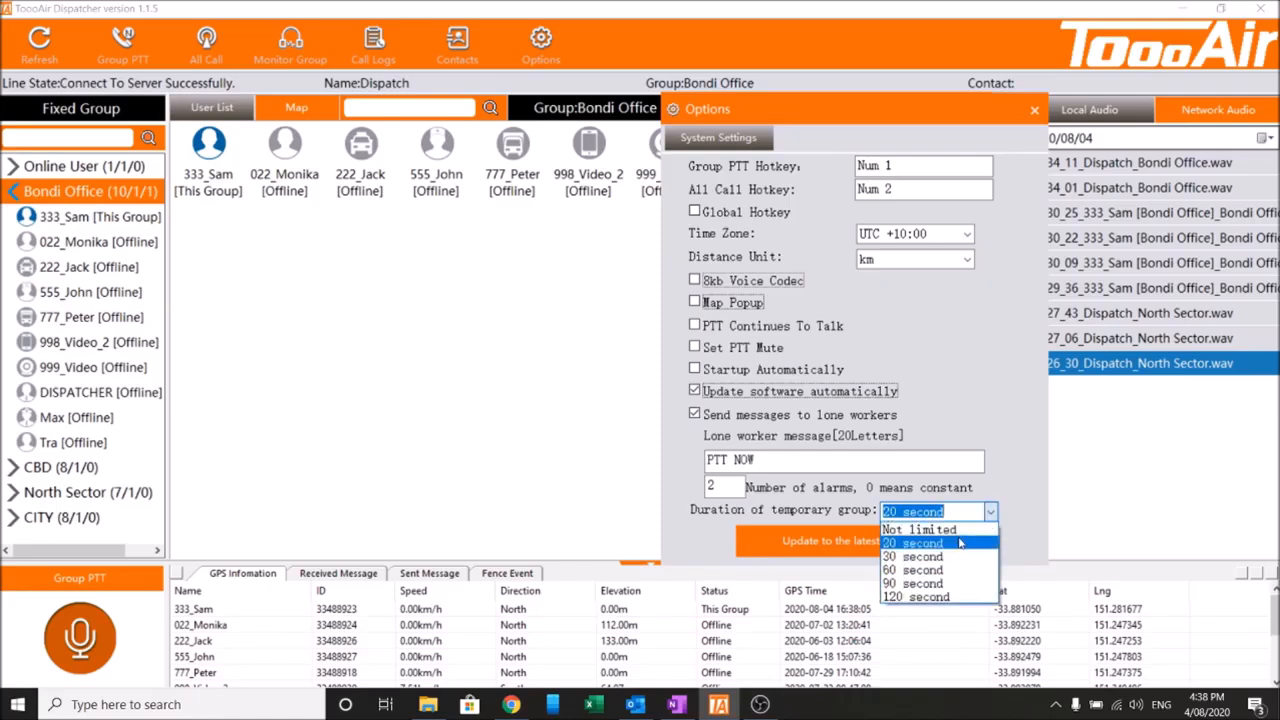
{"action": "left_click", "coordinate": [962, 544]}
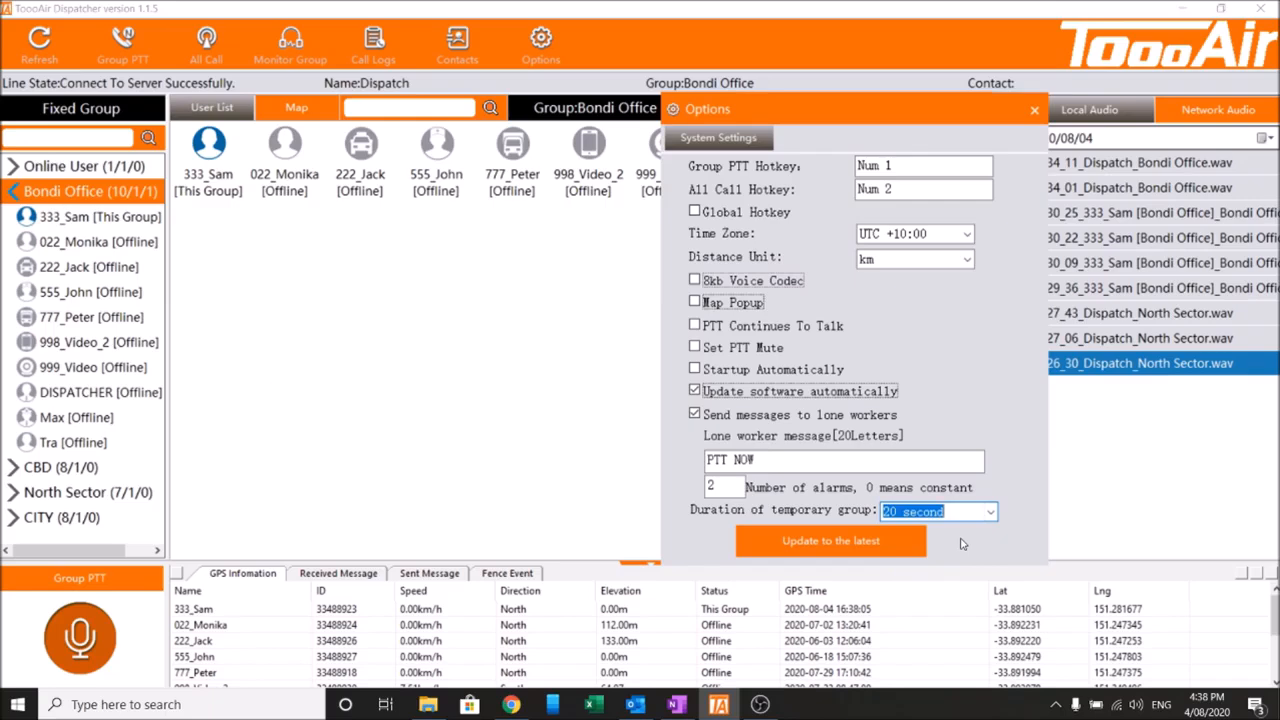
Check for the latest software version and dismiss the update message.
{"action": "left_click", "coordinate": [895, 545]}
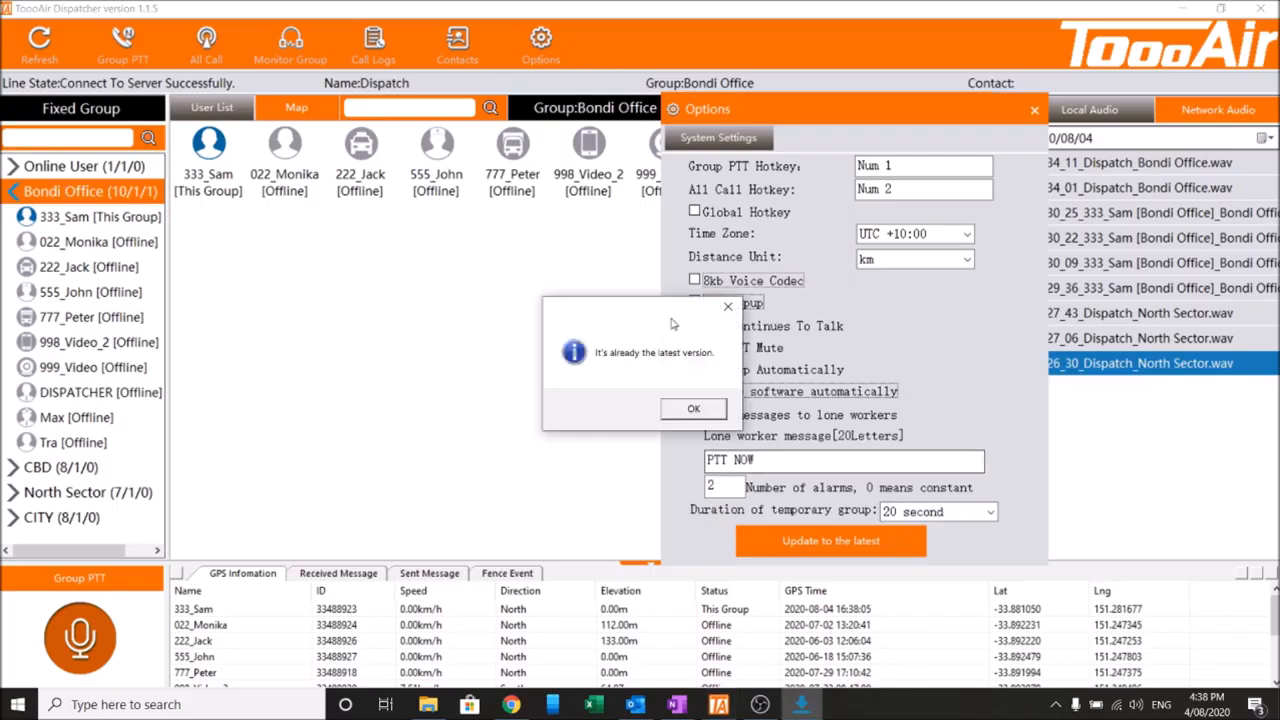
{"action": "left_click_drag", "start_coordinate": [658, 317], "coordinate": [801, 337]}
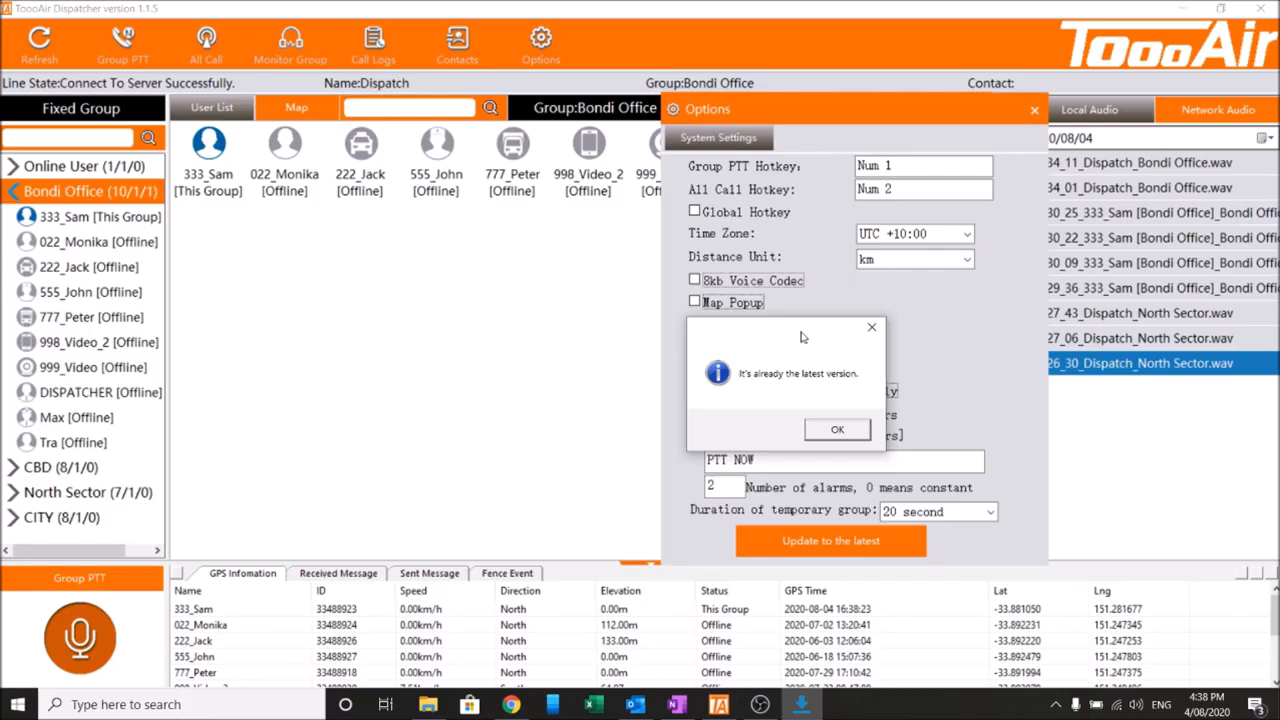
{"action": "left_click", "coordinate": [836, 429]}
{"action": "left_click_drag", "start_coordinate": [807, 123], "coordinate": [760, 127]}
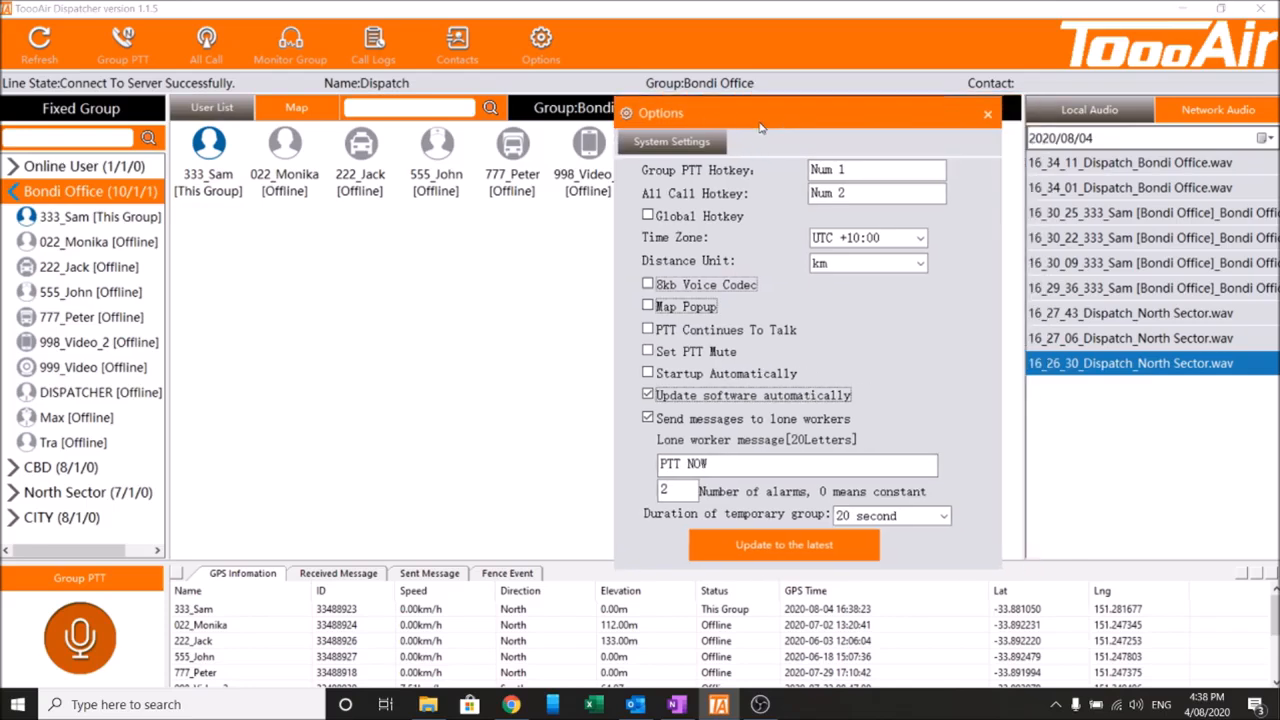